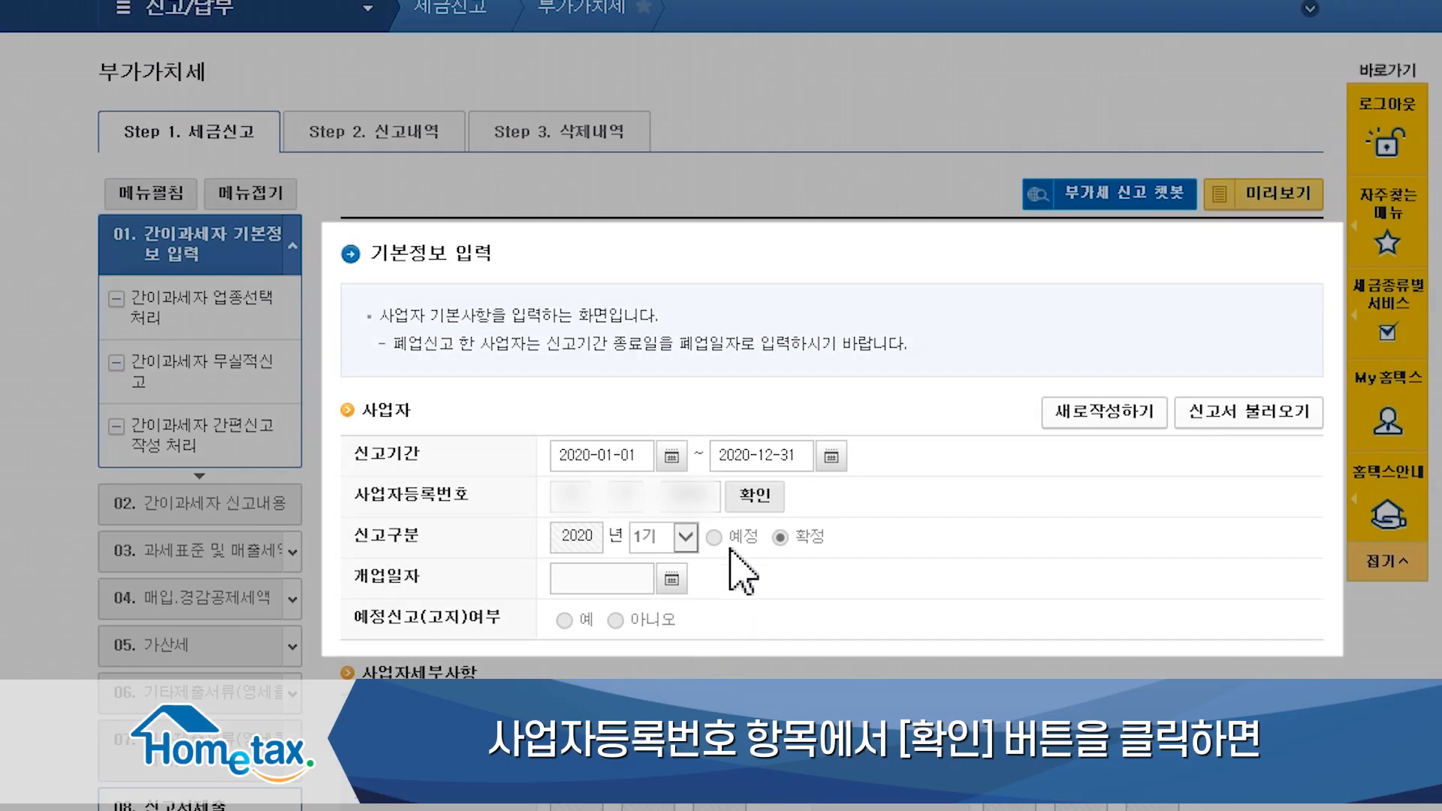
Step: Verify the business registration number, save the taxpayer's basic information and continue to the industry selection
{"action": "left_click", "coordinate": [750, 497]}
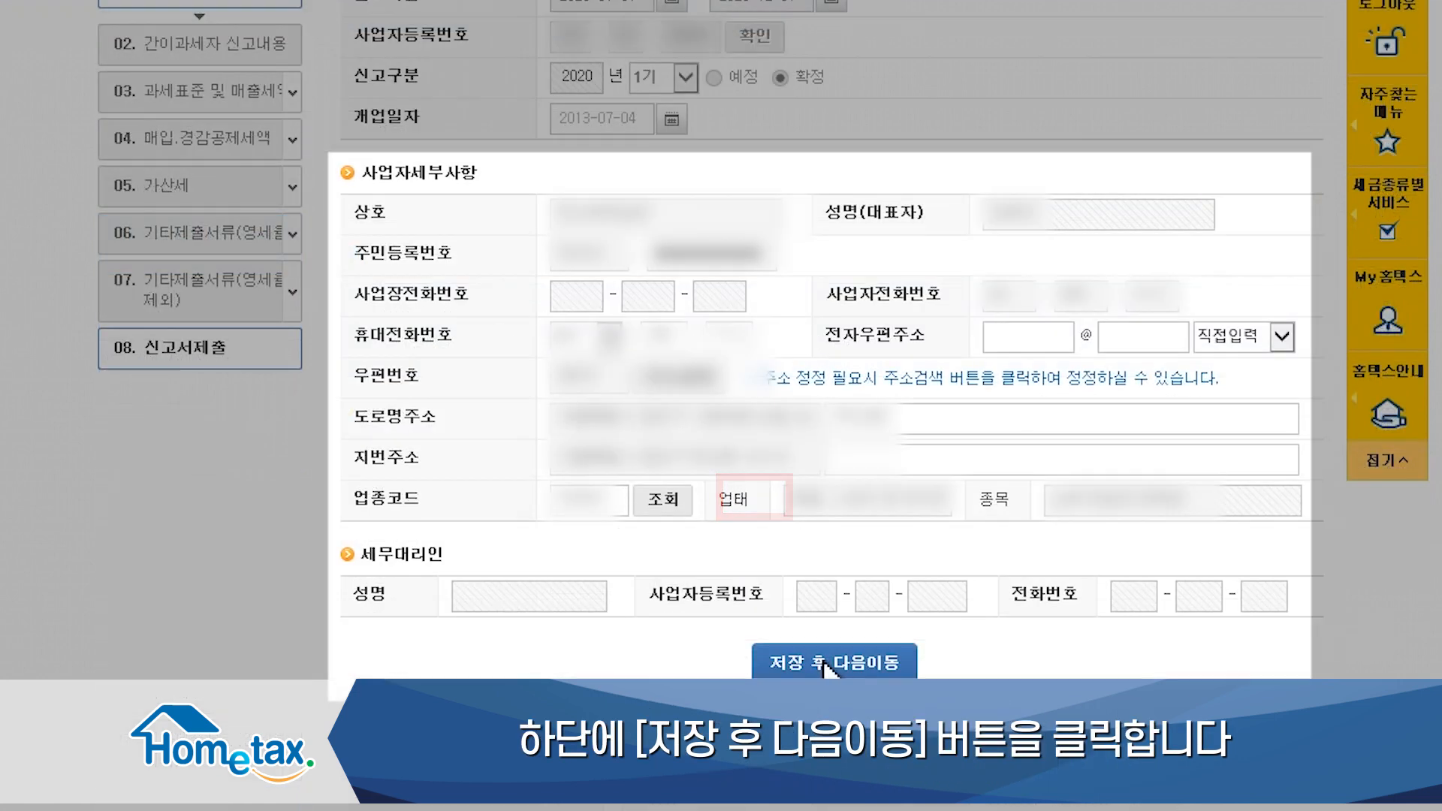
{"action": "left_click", "coordinate": [822, 660]}
{"action": "left_click", "coordinate": [763, 485]}
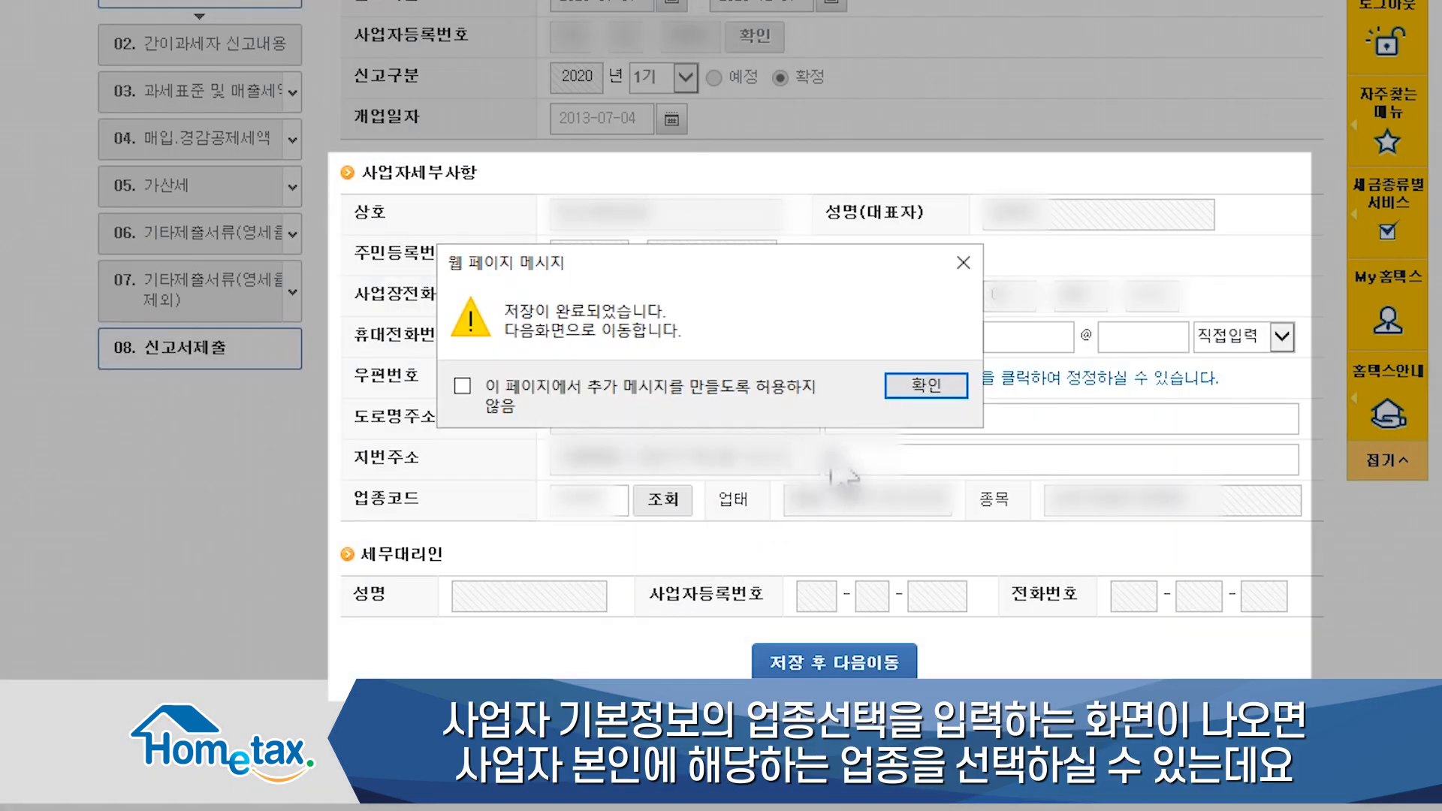
{"action": "left_click", "coordinate": [927, 387]}
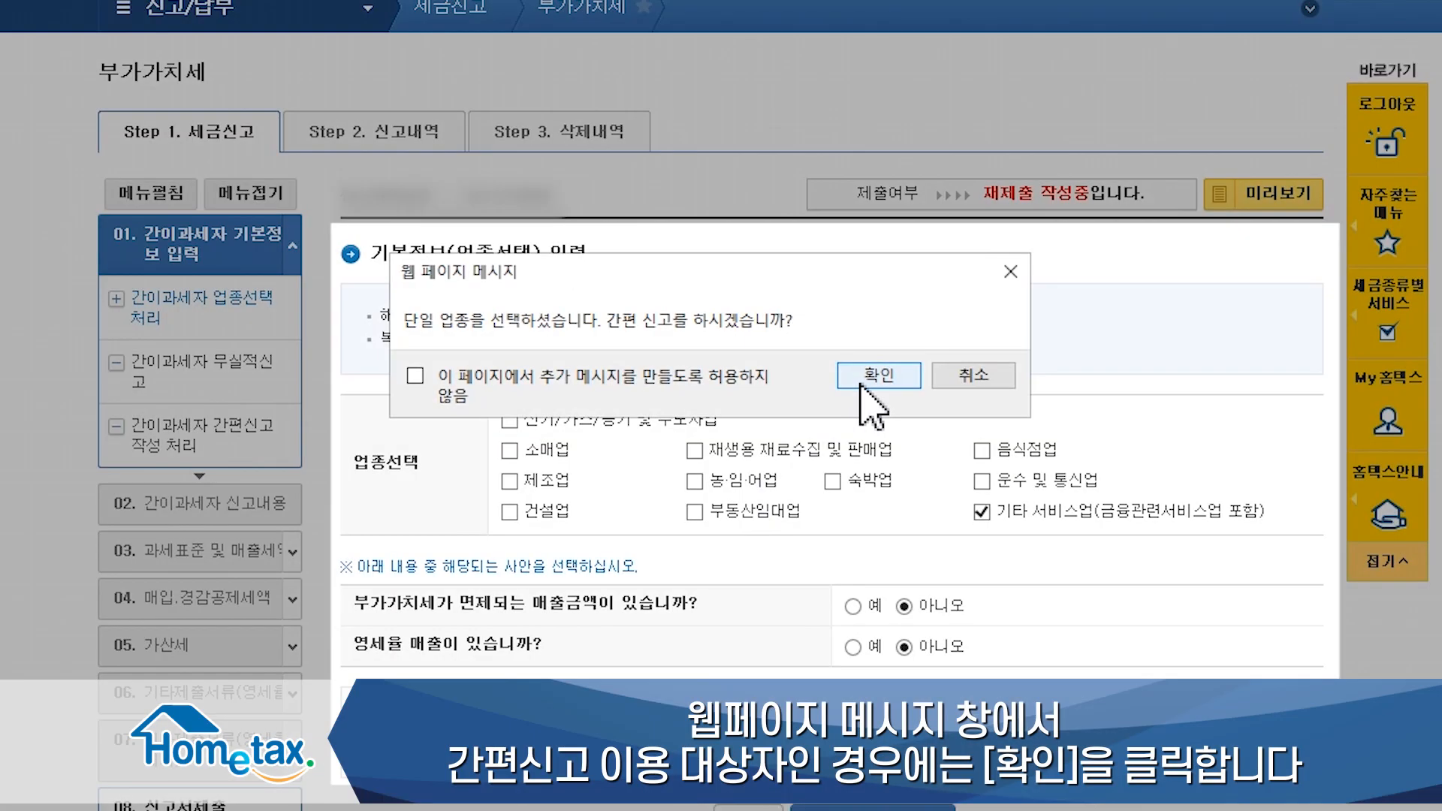
Step: Accept simplified filing for the single selected industry, 기타 서비스업, and open the 매입처별 세금계산서 합계표 form, saving the return
{"action": "left_click", "coordinate": [861, 382]}
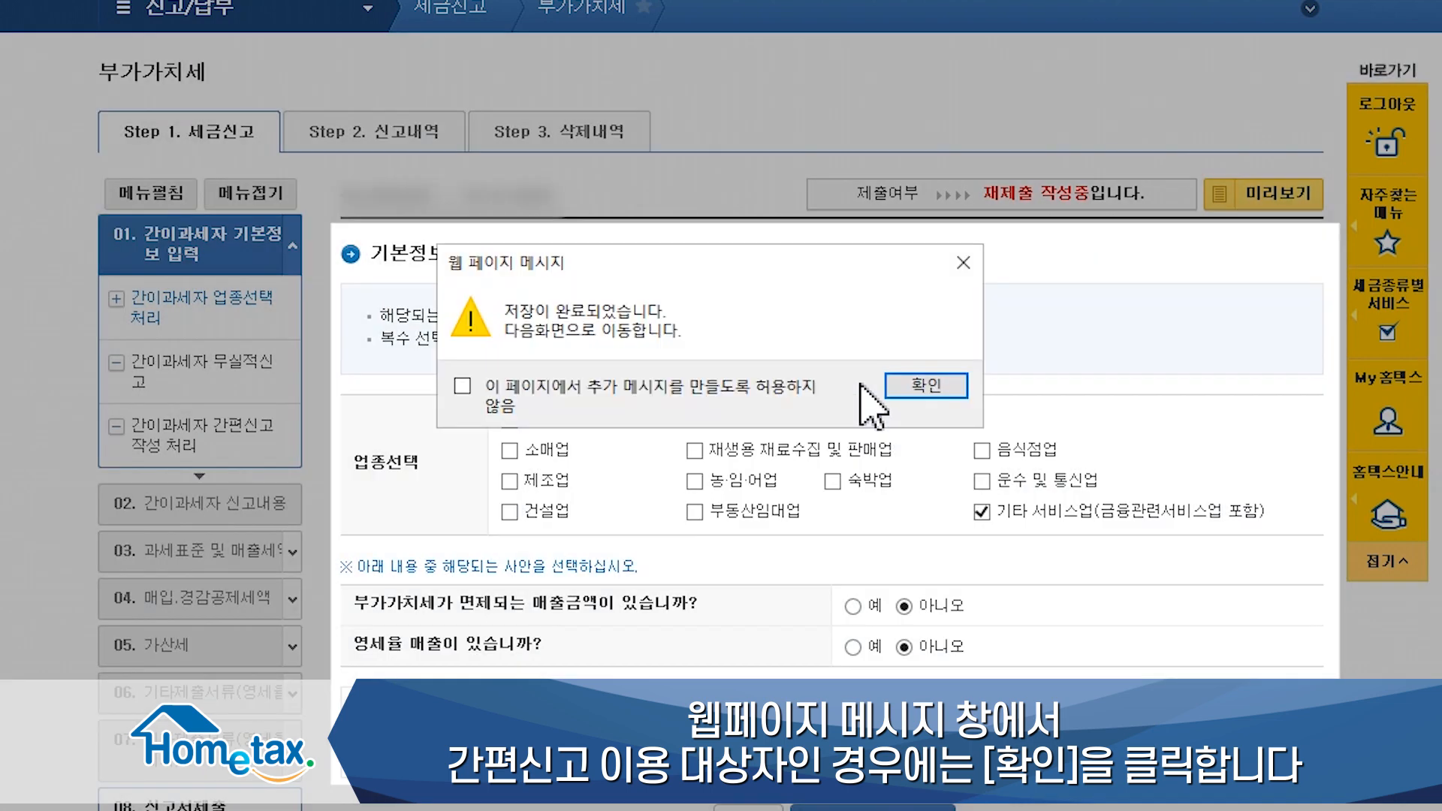
{"action": "left_click", "coordinate": [922, 389]}
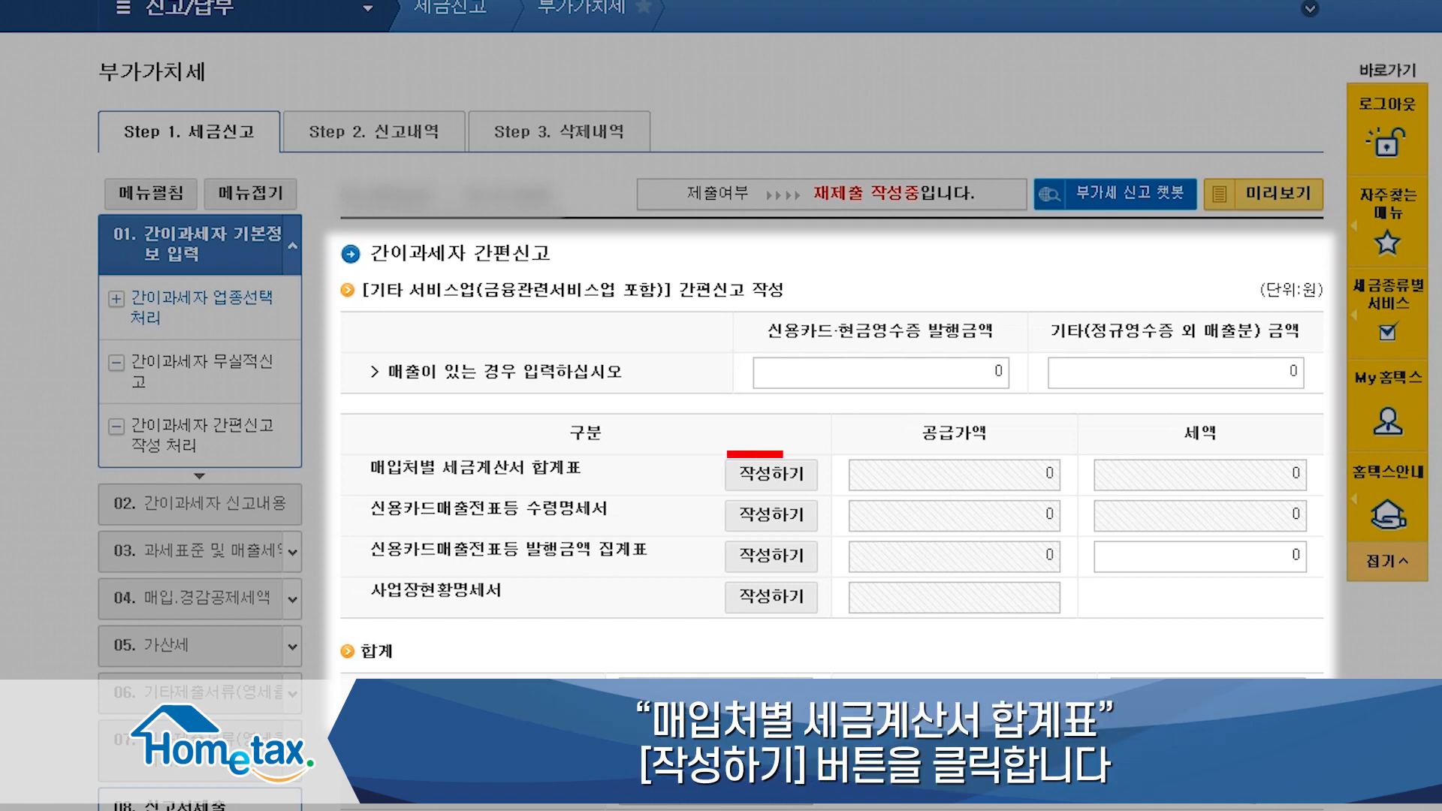
{"action": "left_click", "coordinate": [790, 475]}
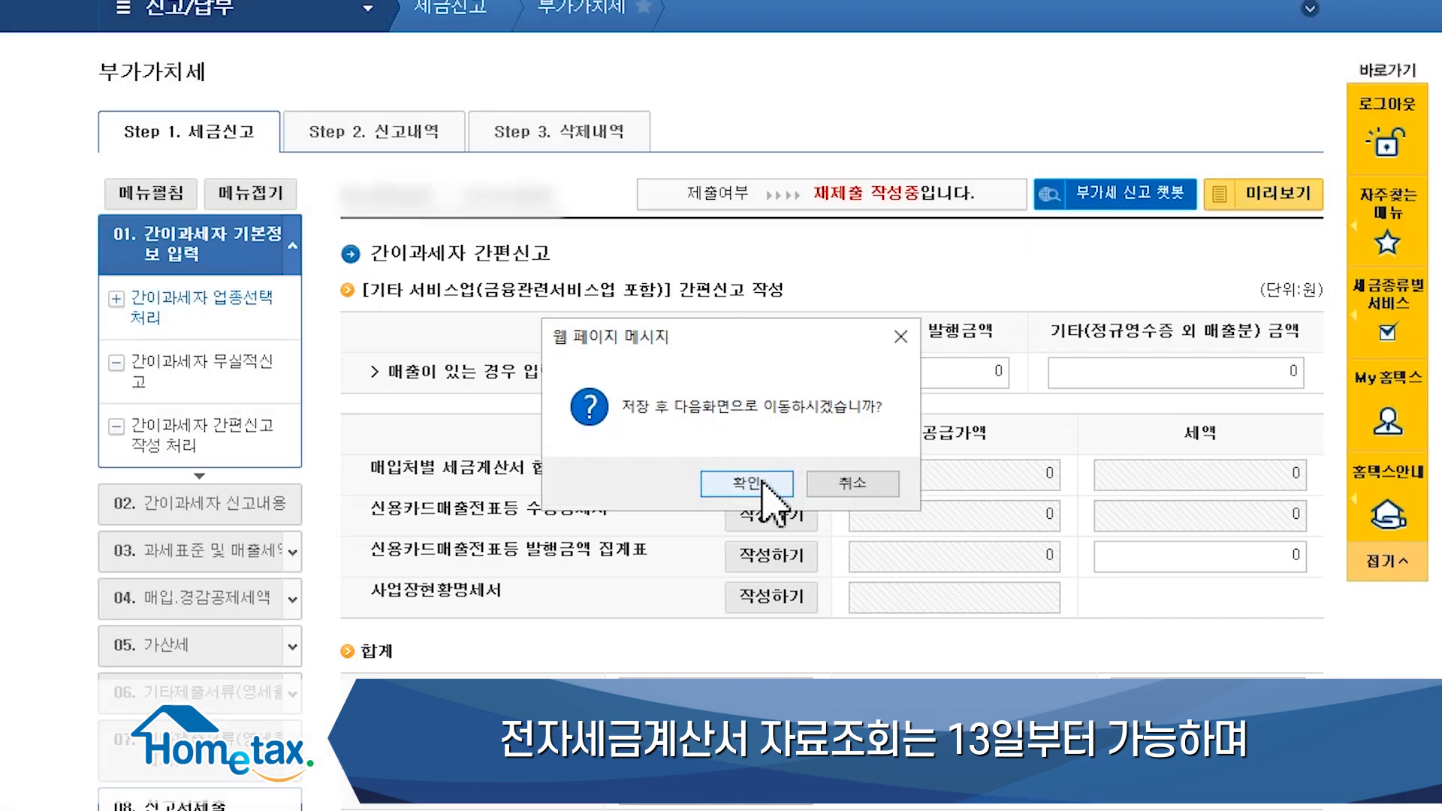
{"action": "left_click", "coordinate": [762, 484]}
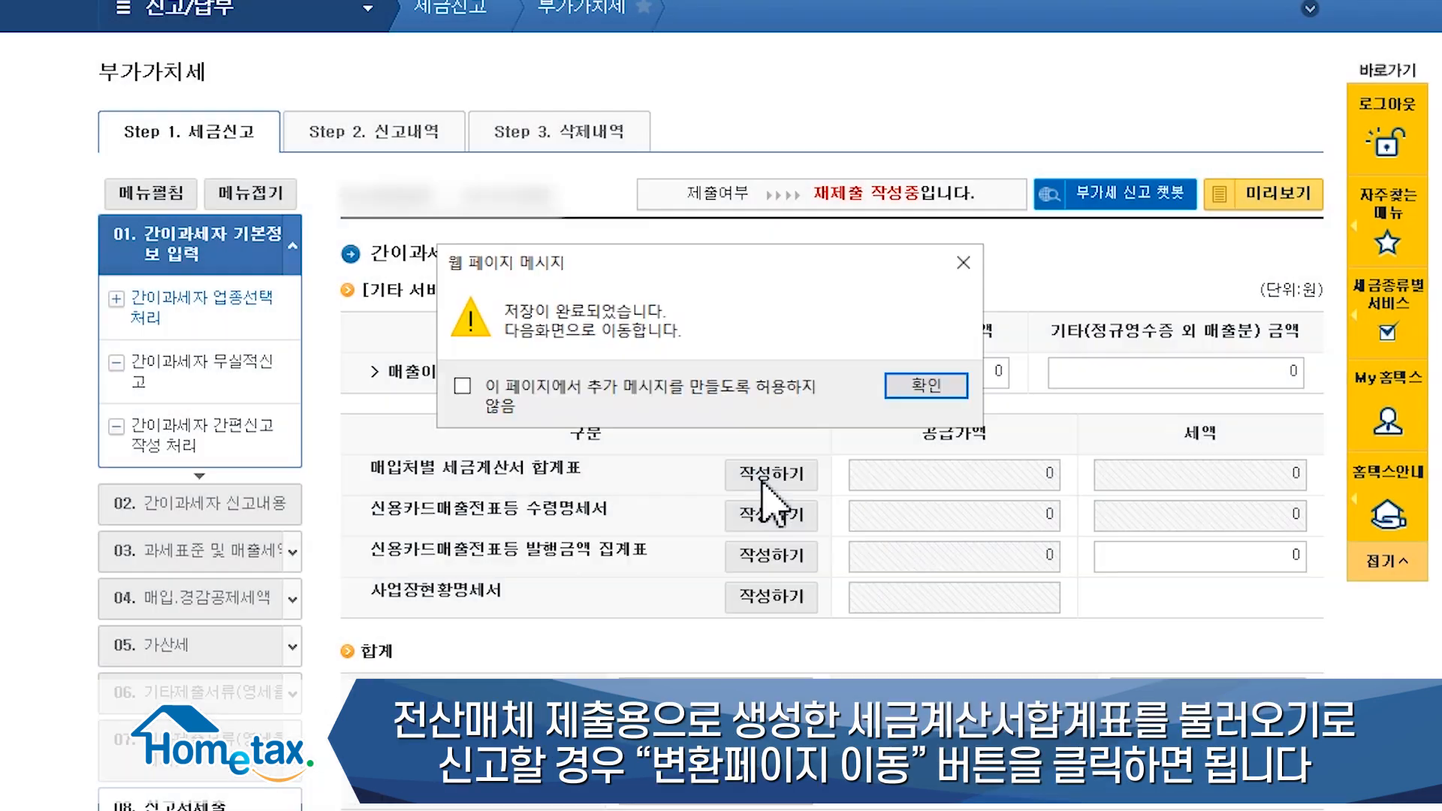
{"action": "left_click", "coordinate": [934, 388]}
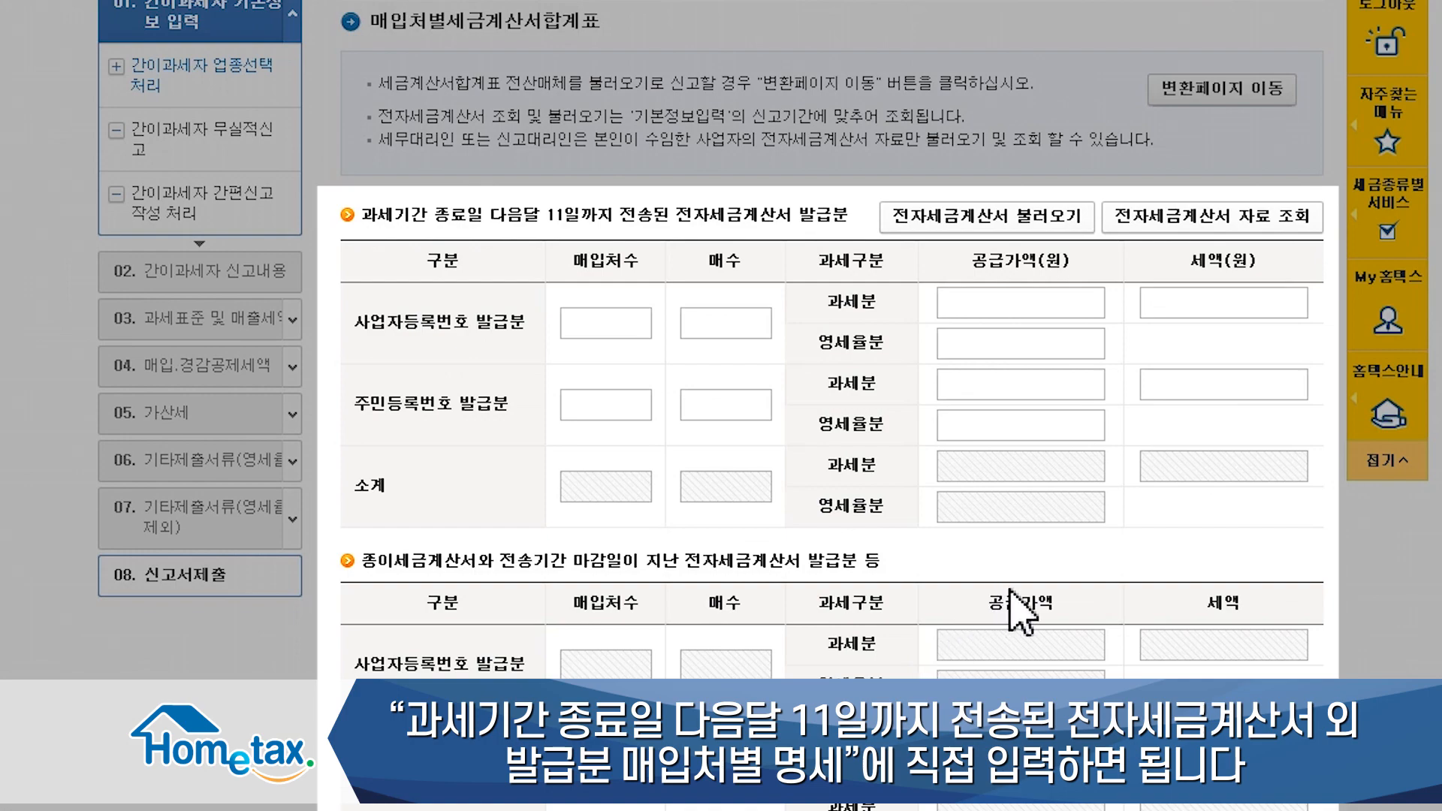
Step: Add a taxable supplier entry with 4 invoices and a supply value of 15,000,000 won, and complete the purchase tax invoice summary
{"action": "scroll", "coordinate": [1021, 612], "scroll_direction": "down", "scroll_amount": 7}
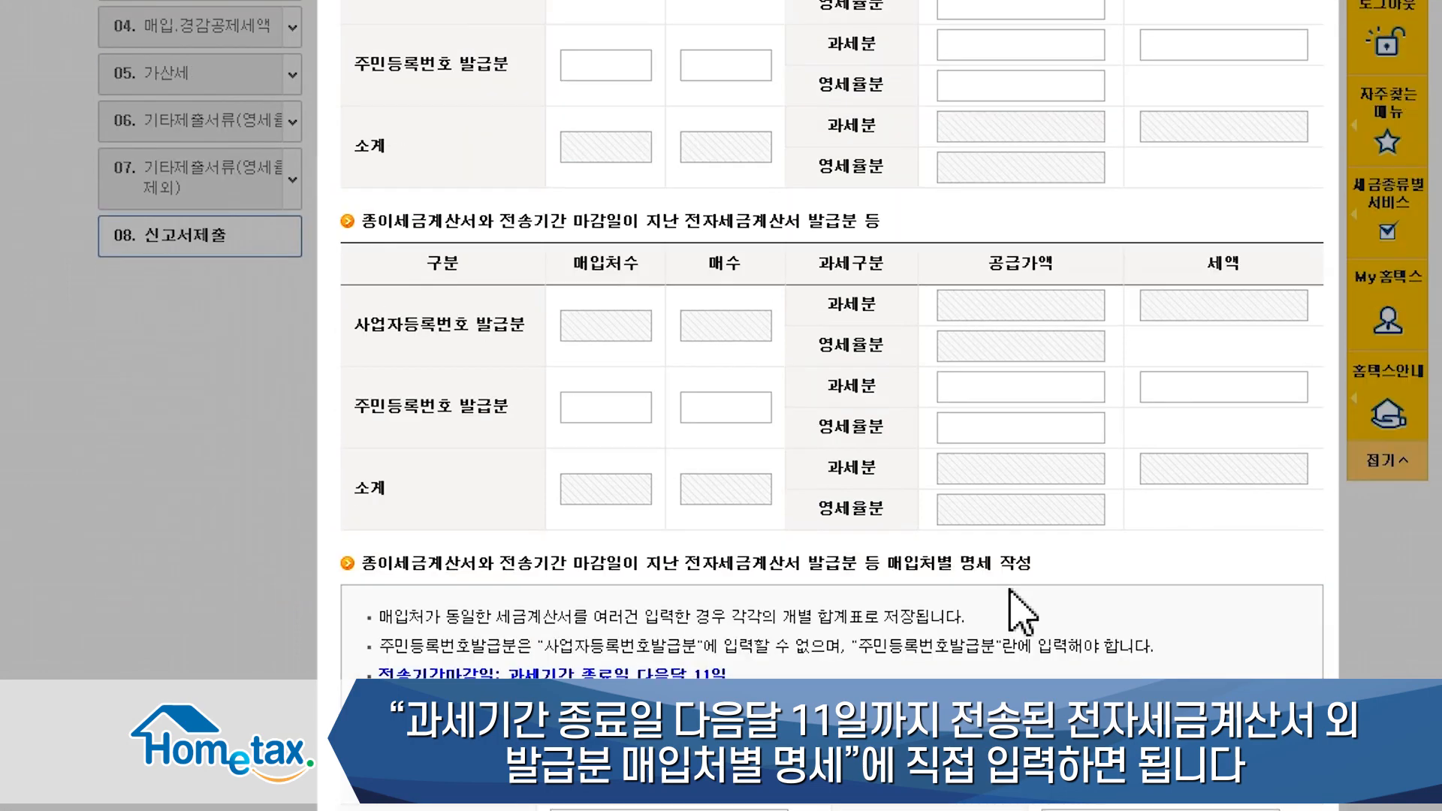
{"action": "scroll", "coordinate": [1021, 612], "scroll_direction": "down", "scroll_amount": 2}
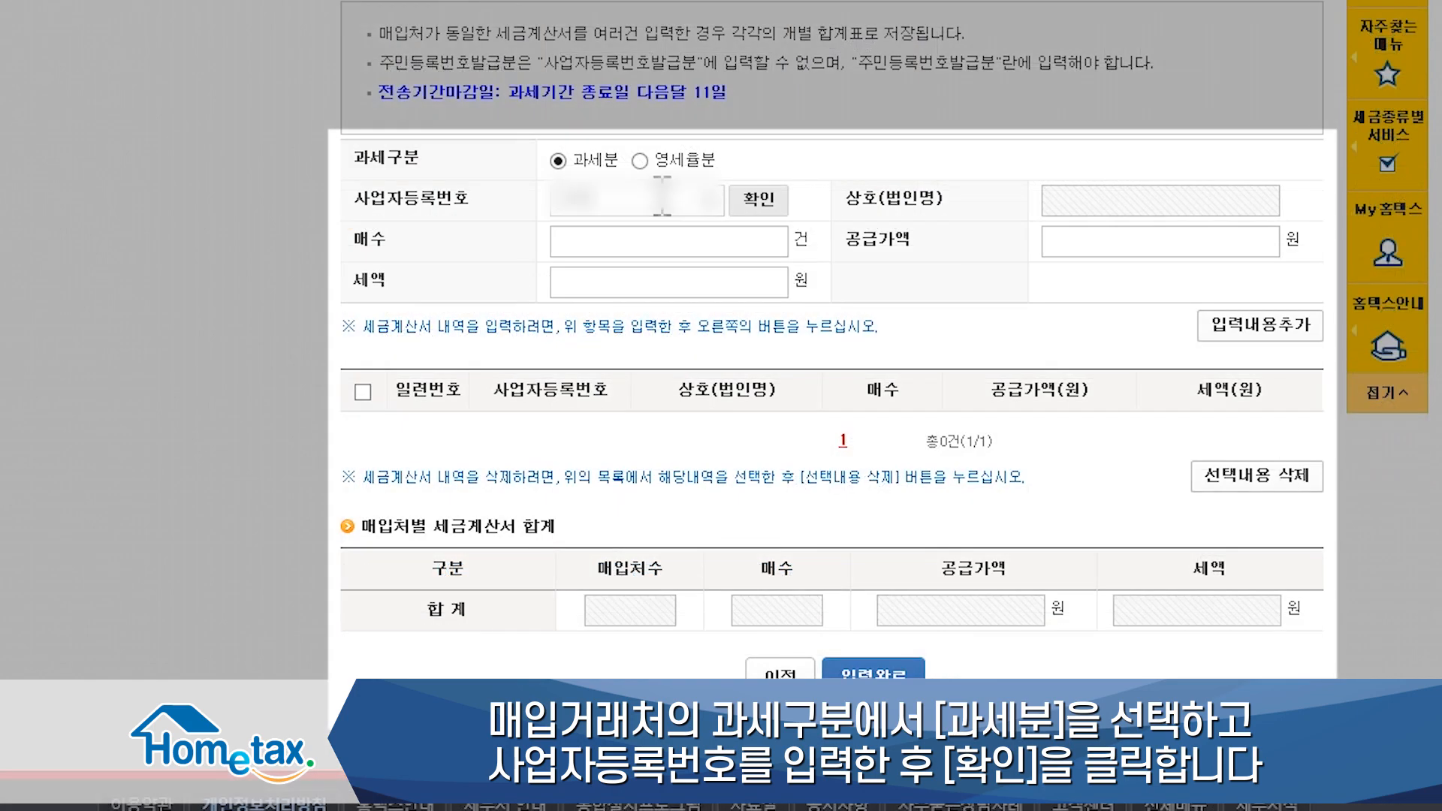
{"action": "left_click", "coordinate": [753, 242]}
{"action": "type", "text": "4"}
{"action": "left_click", "coordinate": [1112, 252]}
{"action": "type", "text": "150"}
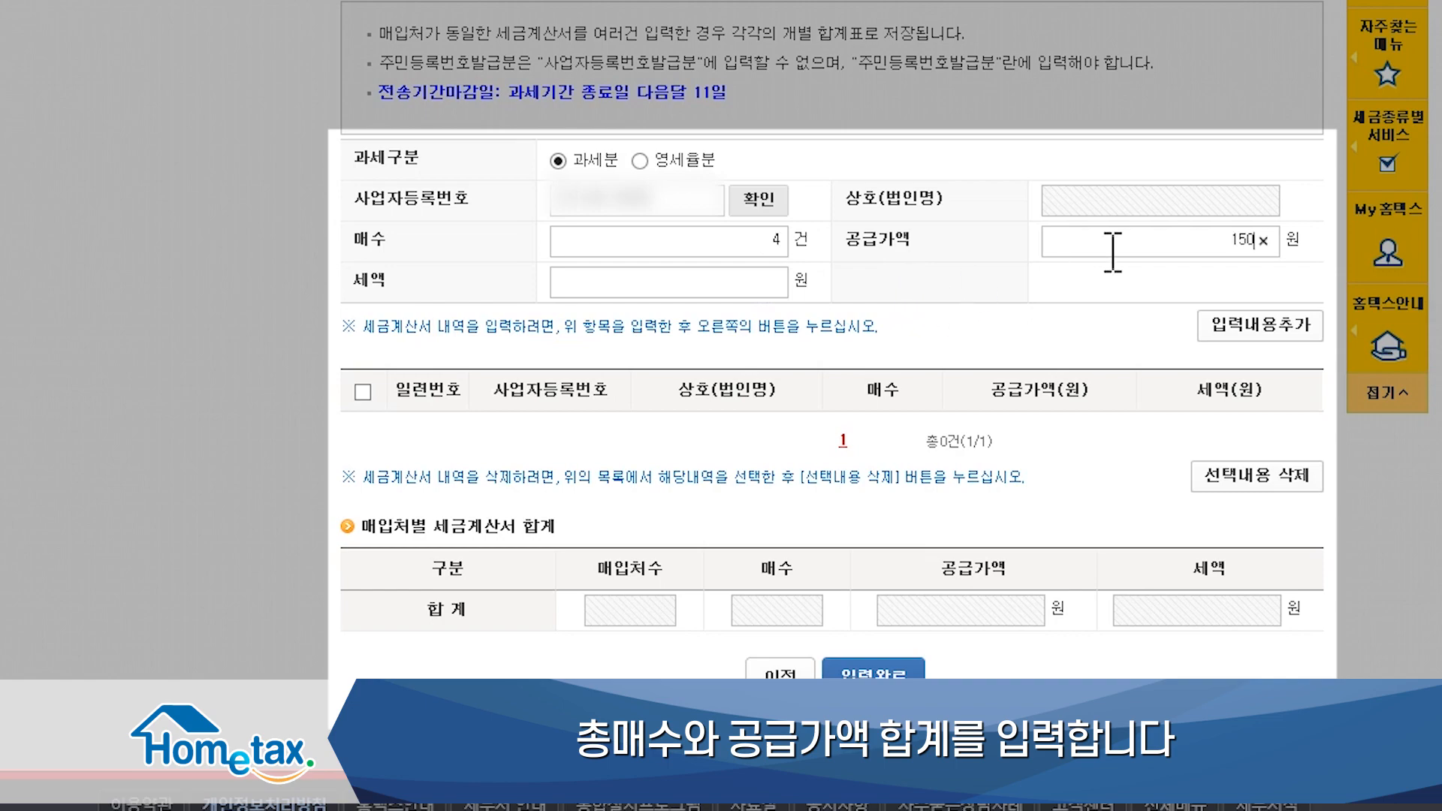
{"action": "type", "text": "00000"}
{"action": "left_click", "coordinate": [747, 282]}
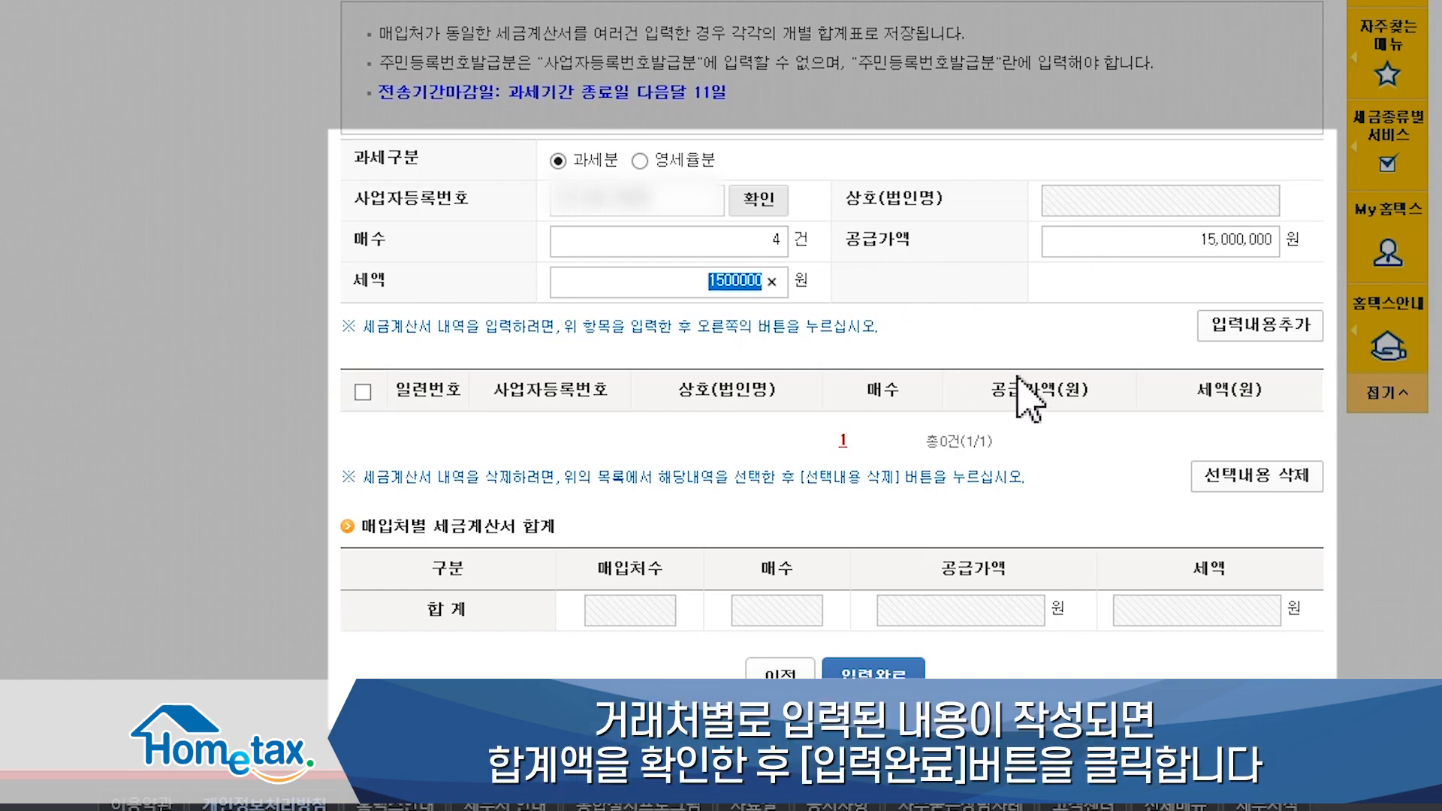
{"action": "left_click", "coordinate": [1250, 329]}
{"action": "left_click", "coordinate": [727, 412]}
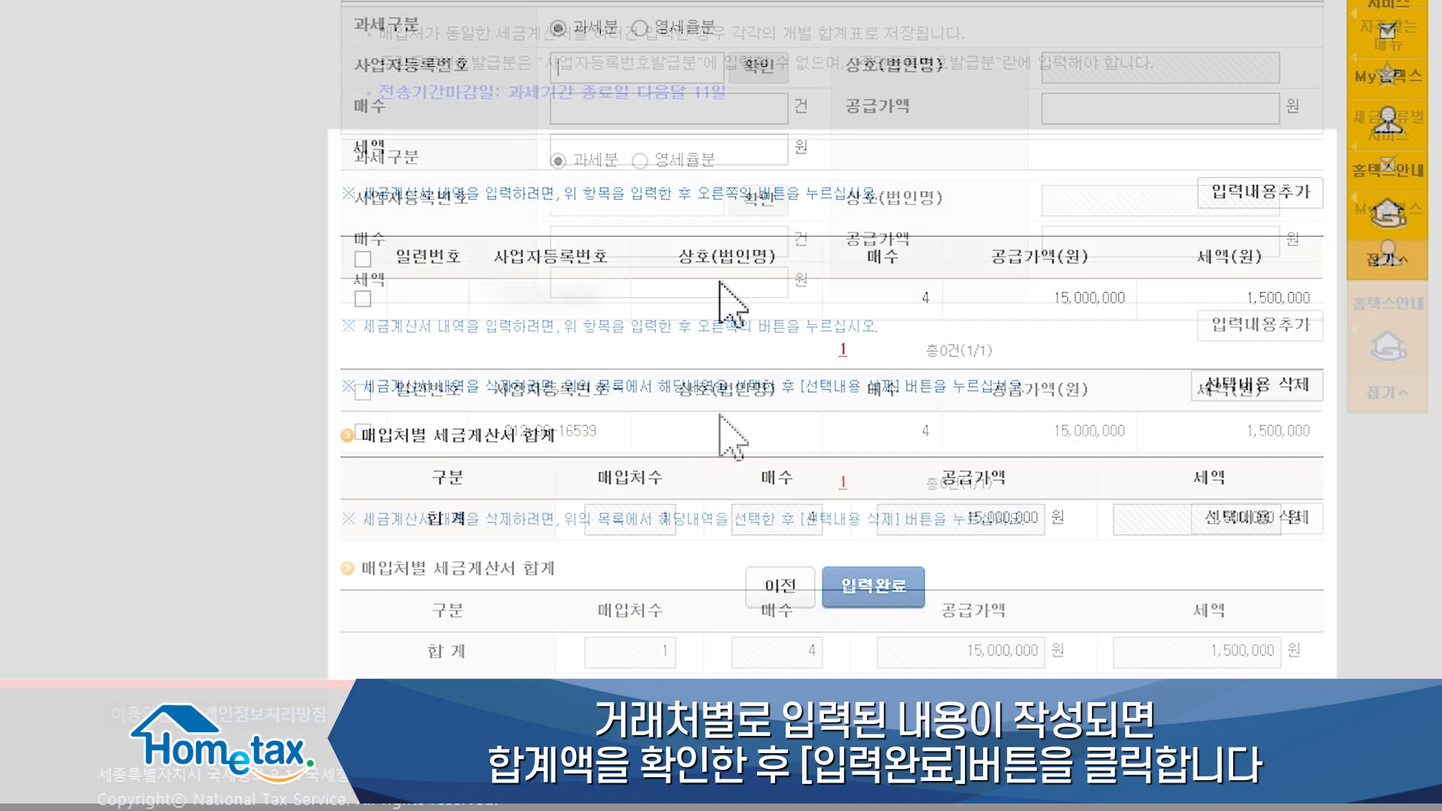
{"action": "left_click", "coordinate": [871, 586]}
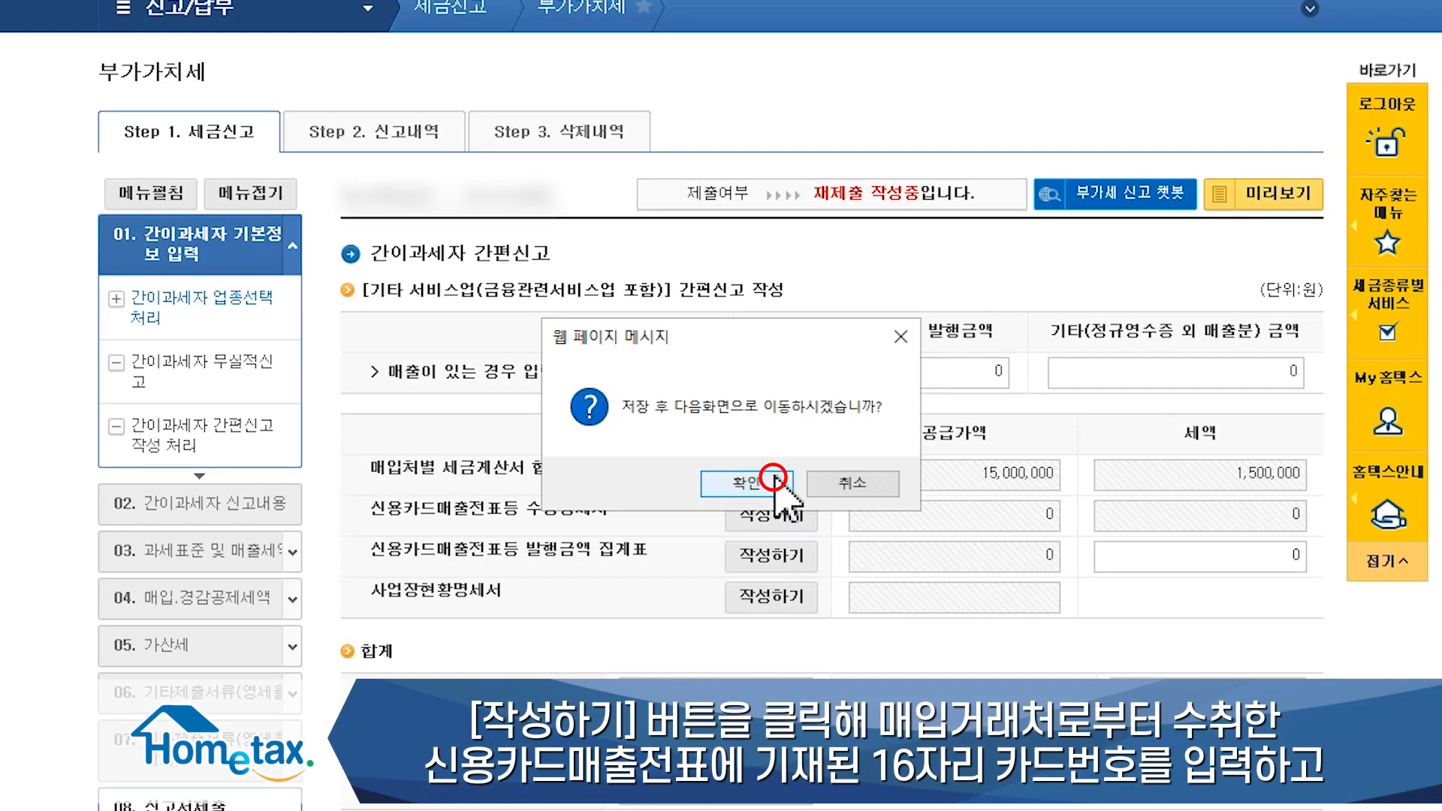
Step: Open the 신용카드매출전표등 수령명세서, saving the return, and enter the 16-digit card number and the merchant's business registration number
{"action": "left_click", "coordinate": [773, 482]}
{"action": "left_click", "coordinate": [907, 388]}
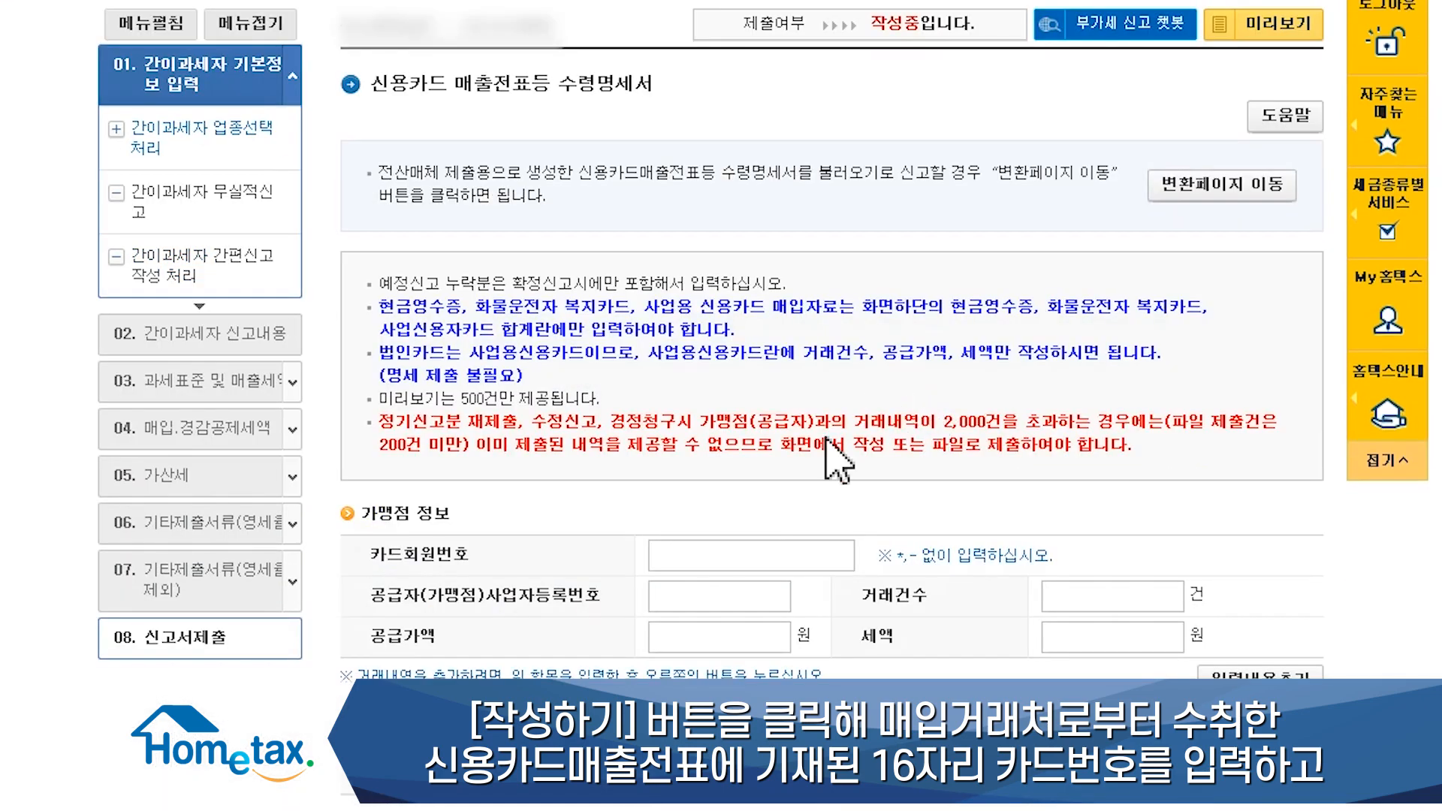
{"action": "scroll", "coordinate": [901, 420], "scroll_direction": "down", "scroll_amount": 2}
{"action": "left_click", "coordinate": [770, 387]}
{"action": "type", "text": "••••••••••••••••"}
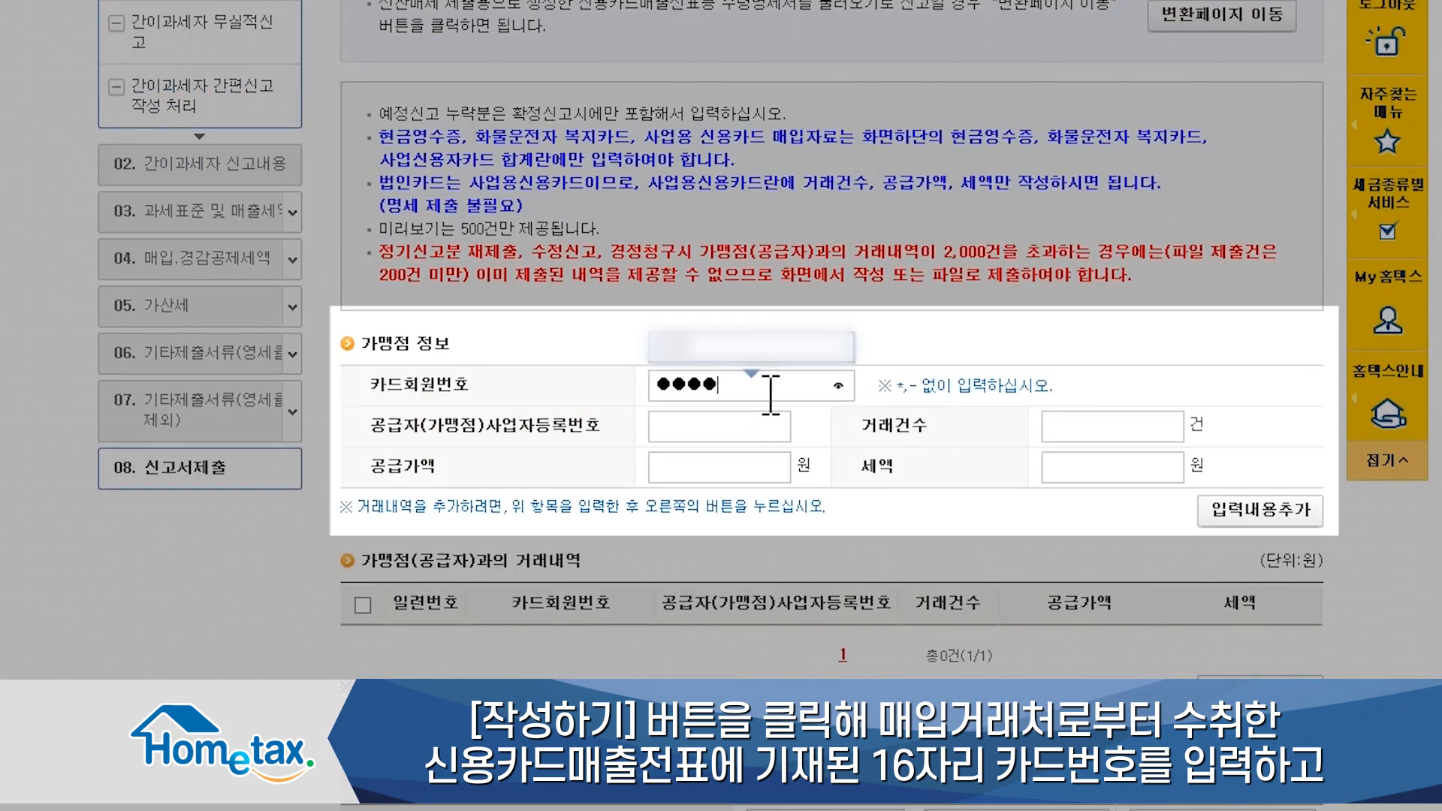
{"action": "left_click", "coordinate": [756, 424]}
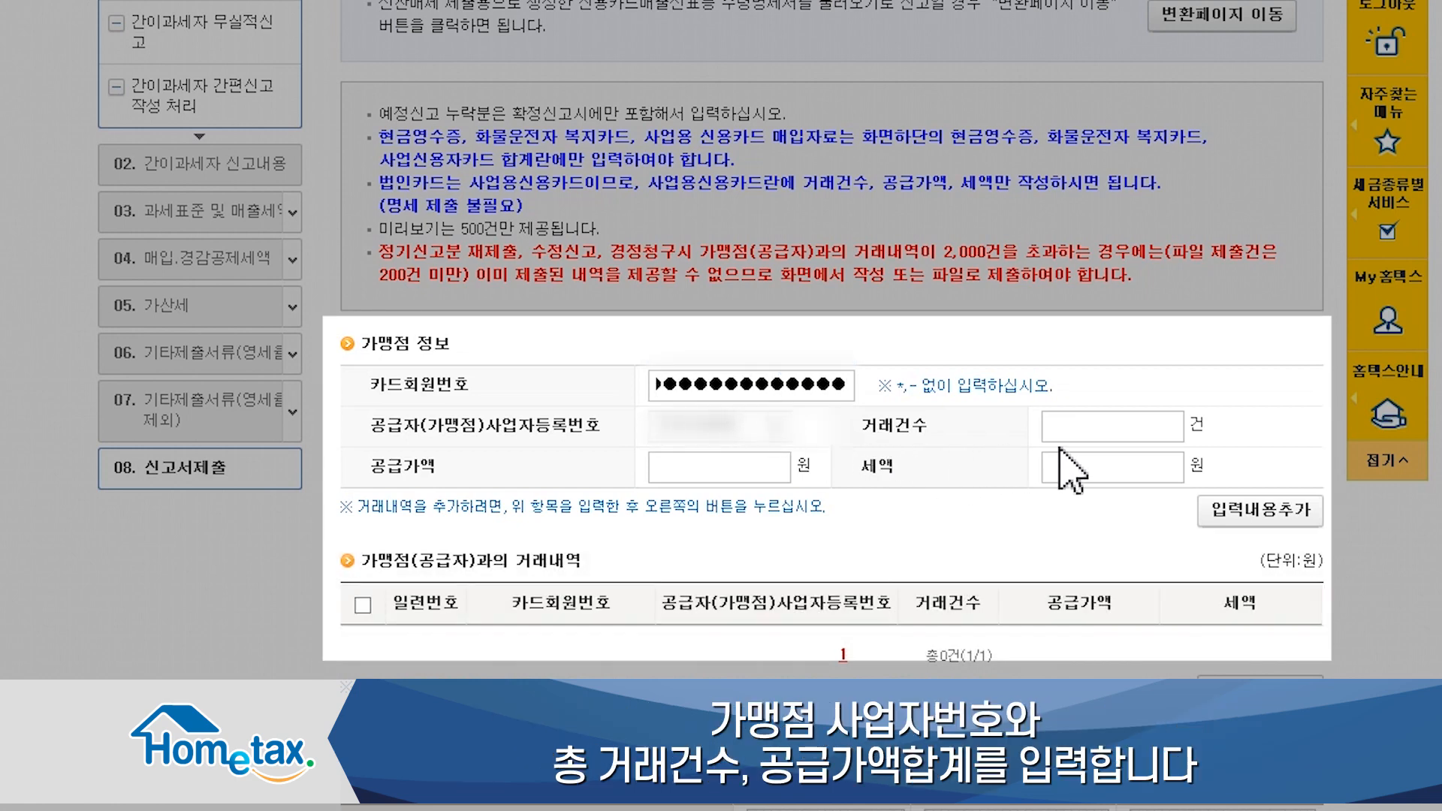
Step: Set the card purchase to 10 transactions with a supply value of 10,000,000 won and add it to the transaction list
{"action": "left_click", "coordinate": [1126, 437]}
{"action": "type", "text": "1"}
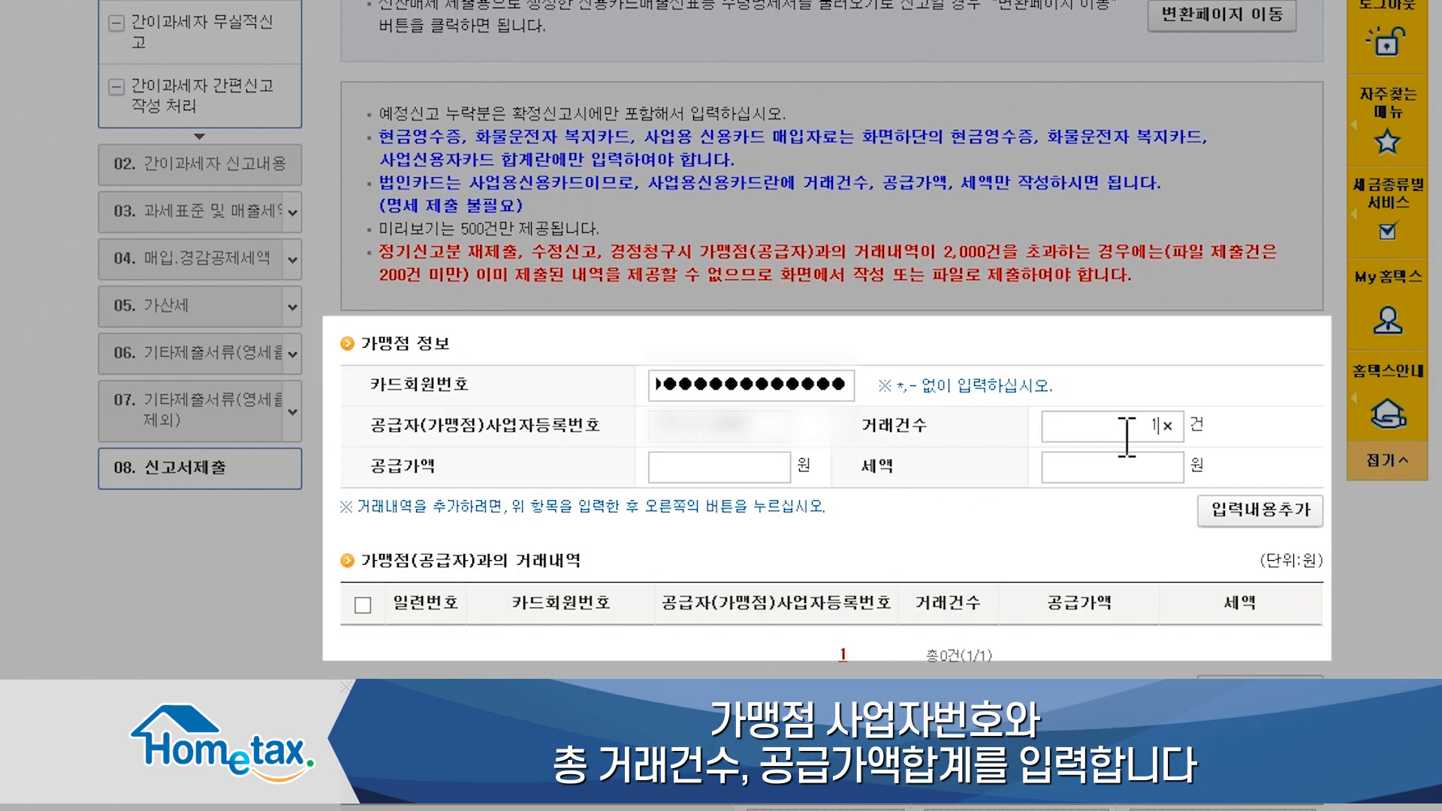
{"action": "type", "text": "0"}
{"action": "key", "text": "Tab"}
{"action": "type", "text": "10000000"}
{"action": "key", "text": "Tab"}
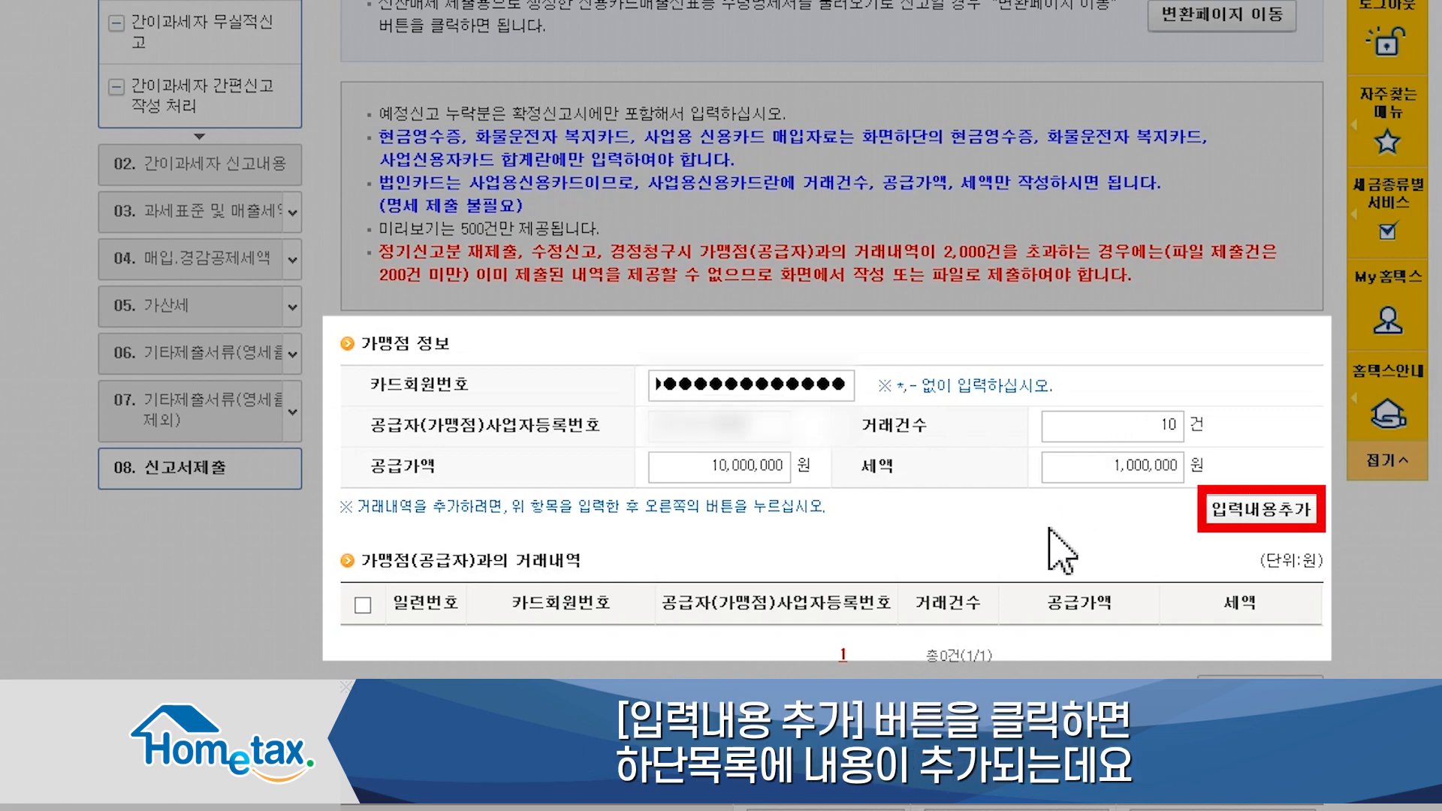
{"action": "left_click", "coordinate": [1232, 509]}
Step: Complete and save the received card slip statement, returning to the simplified return
{"action": "scroll", "coordinate": [1235, 518], "scroll_direction": "down", "scroll_amount": 5}
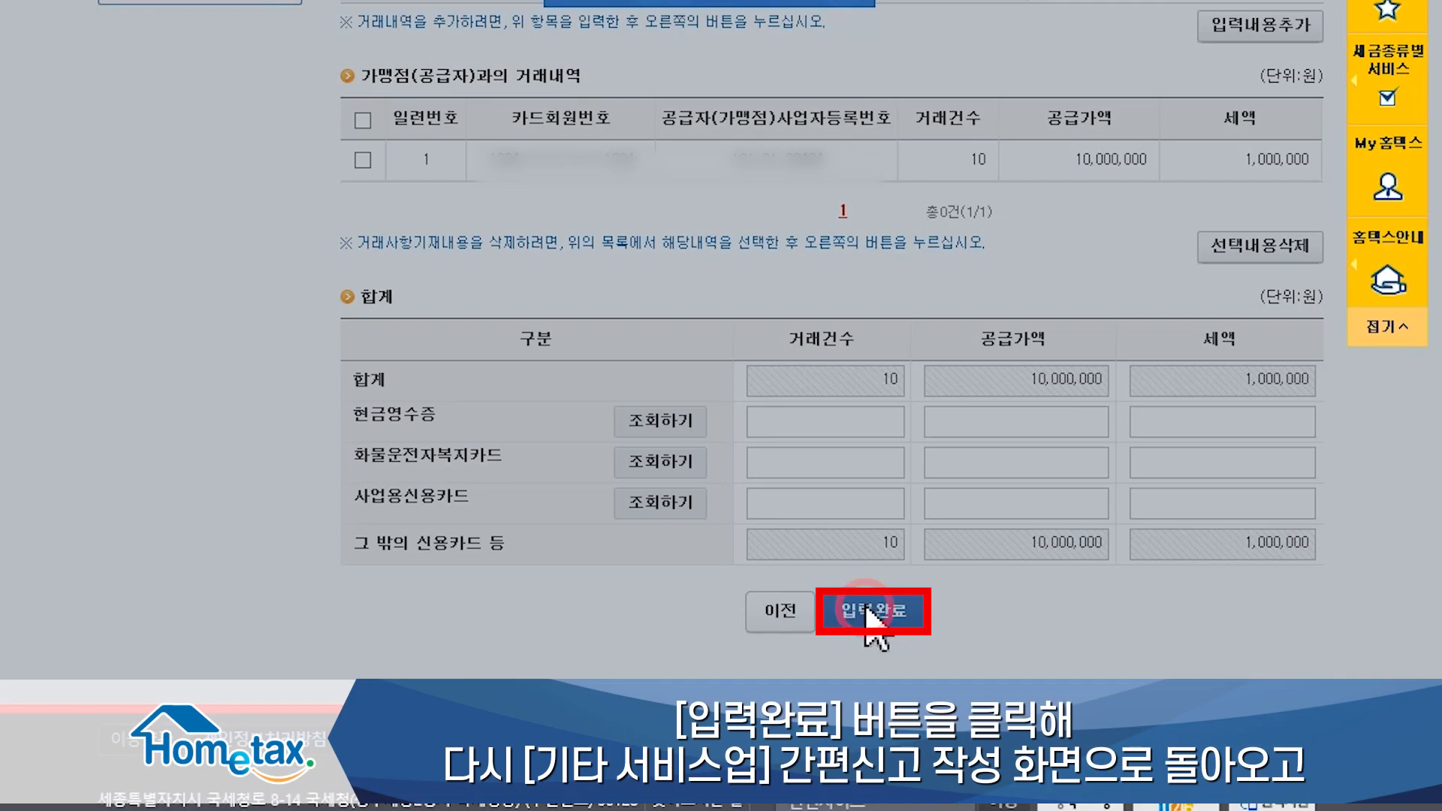
{"action": "left_click", "coordinate": [865, 610]}
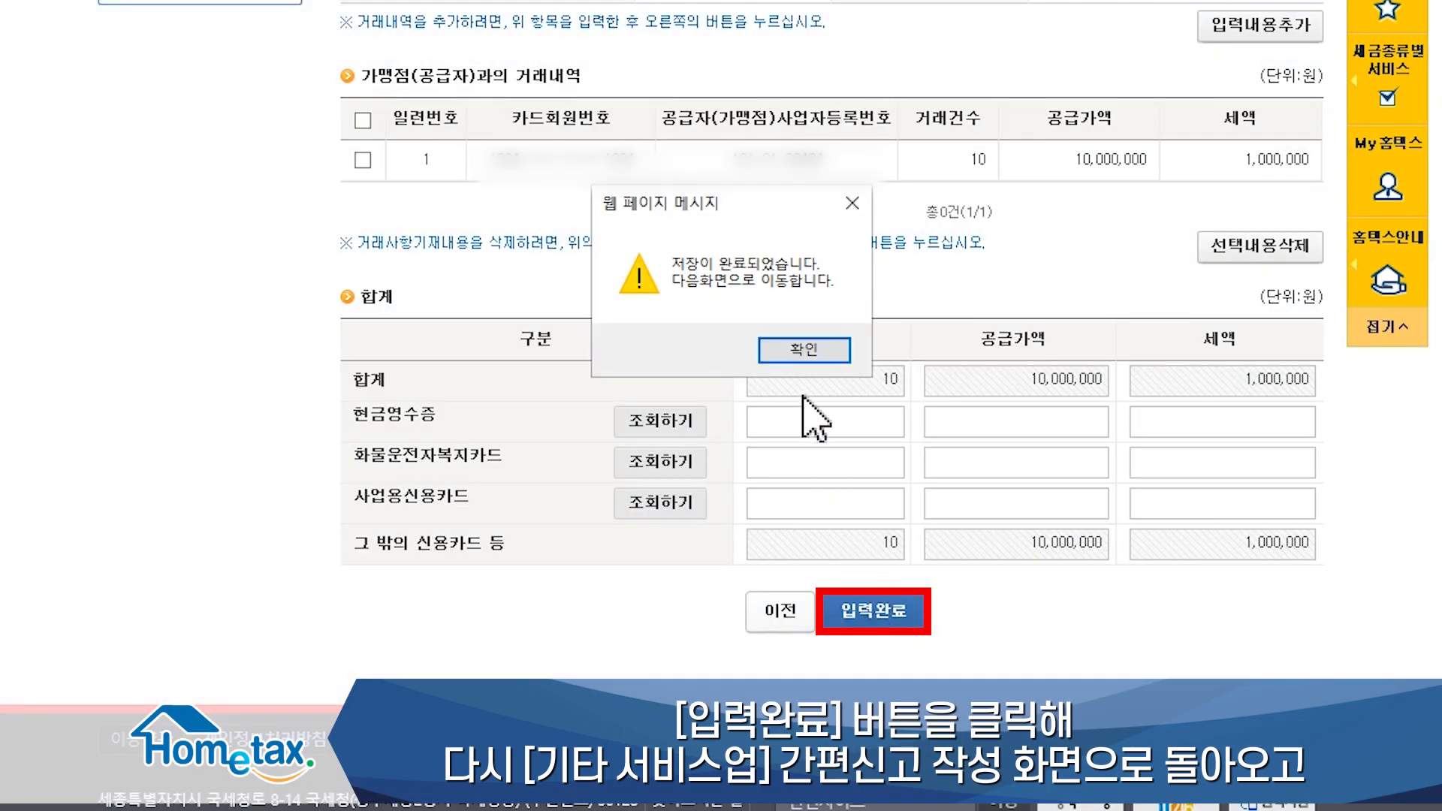
{"action": "left_click", "coordinate": [802, 350]}
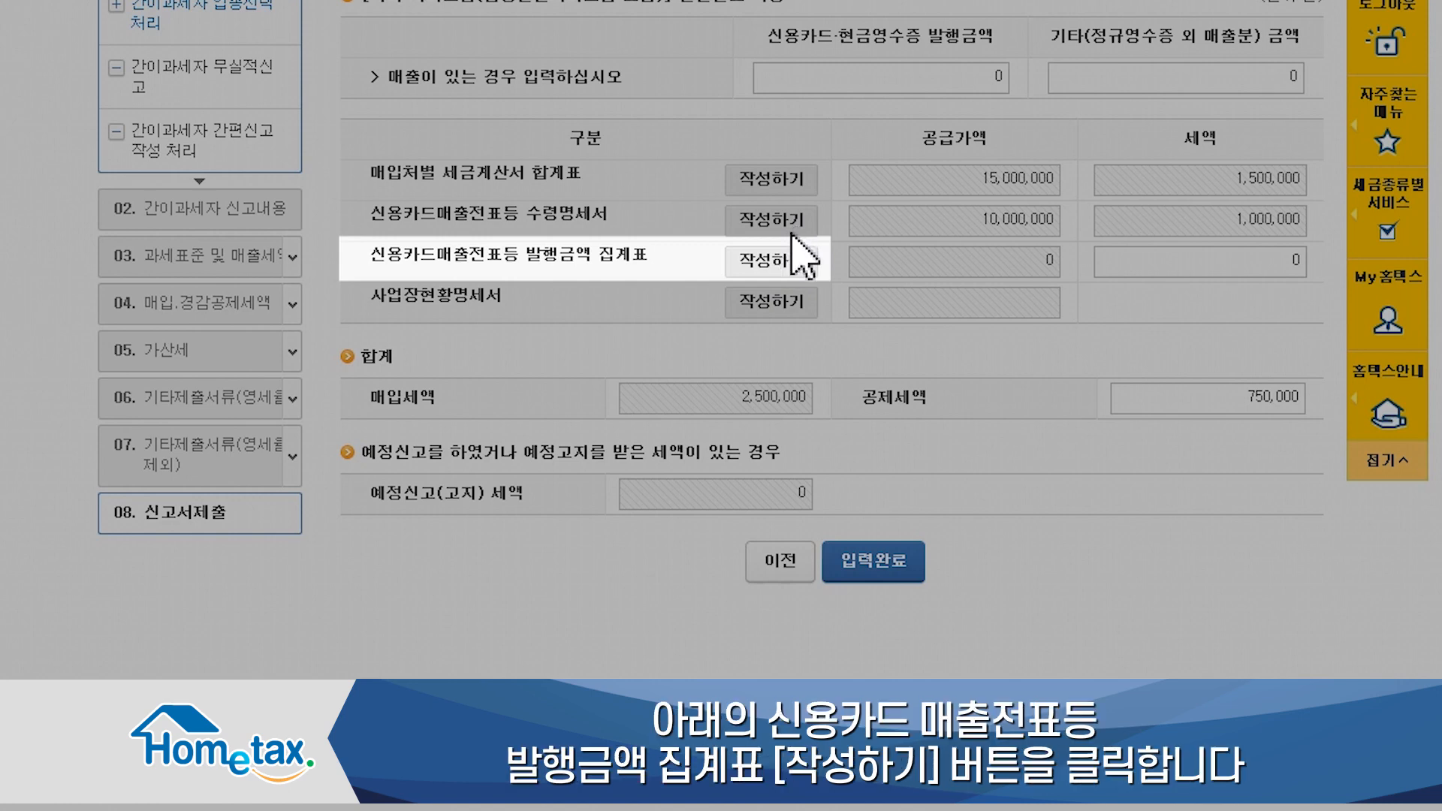
Step: In the 신용카드매출전표등 발행금액 집계표, enter taxable sales of 22,000,000 for cards, 11,000,000 for cash receipts and 5,500,000 for electronic prepaid payments
{"action": "left_click", "coordinate": [791, 263]}
{"action": "left_click", "coordinate": [745, 483]}
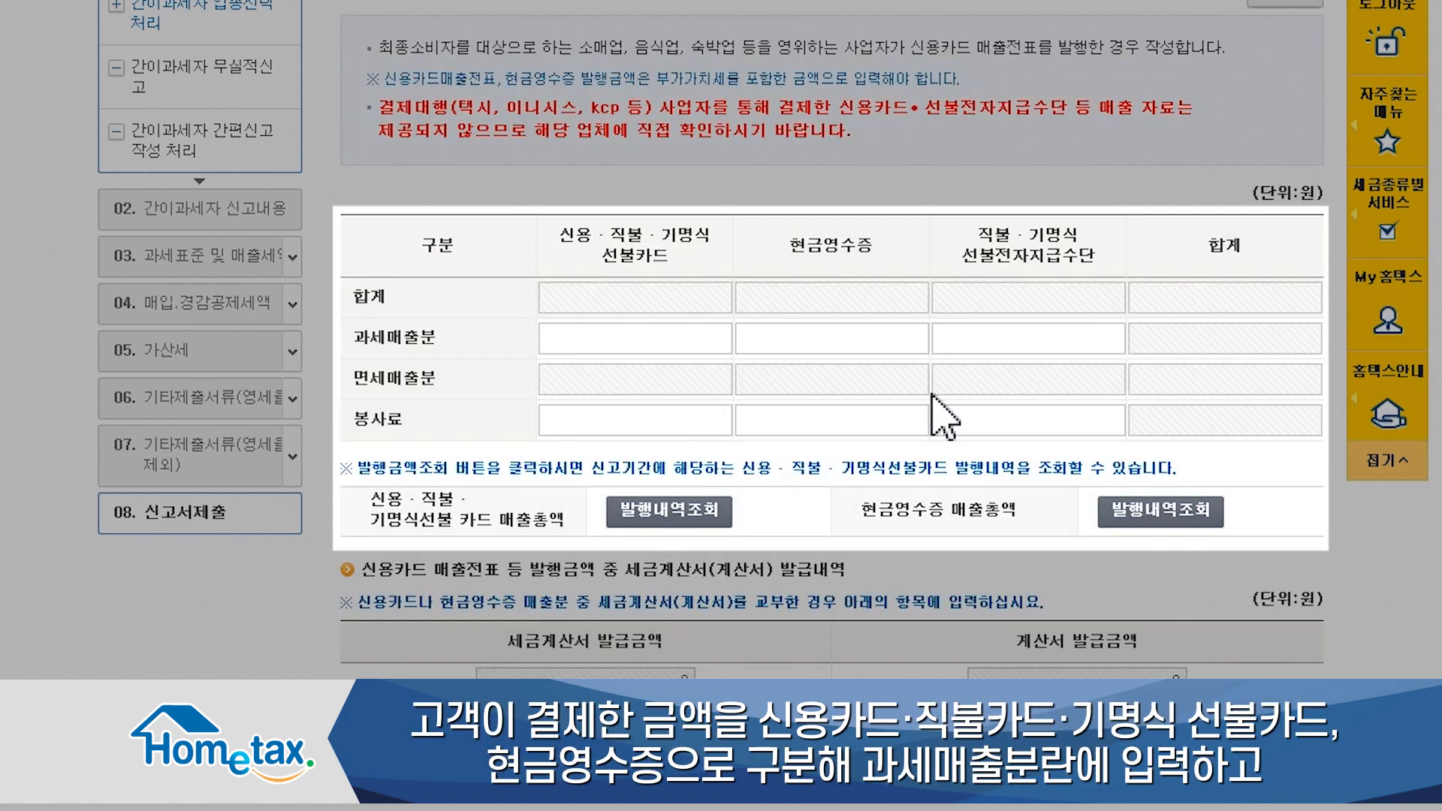
{"action": "left_click", "coordinate": [714, 342]}
{"action": "type", "text": "22000000"}
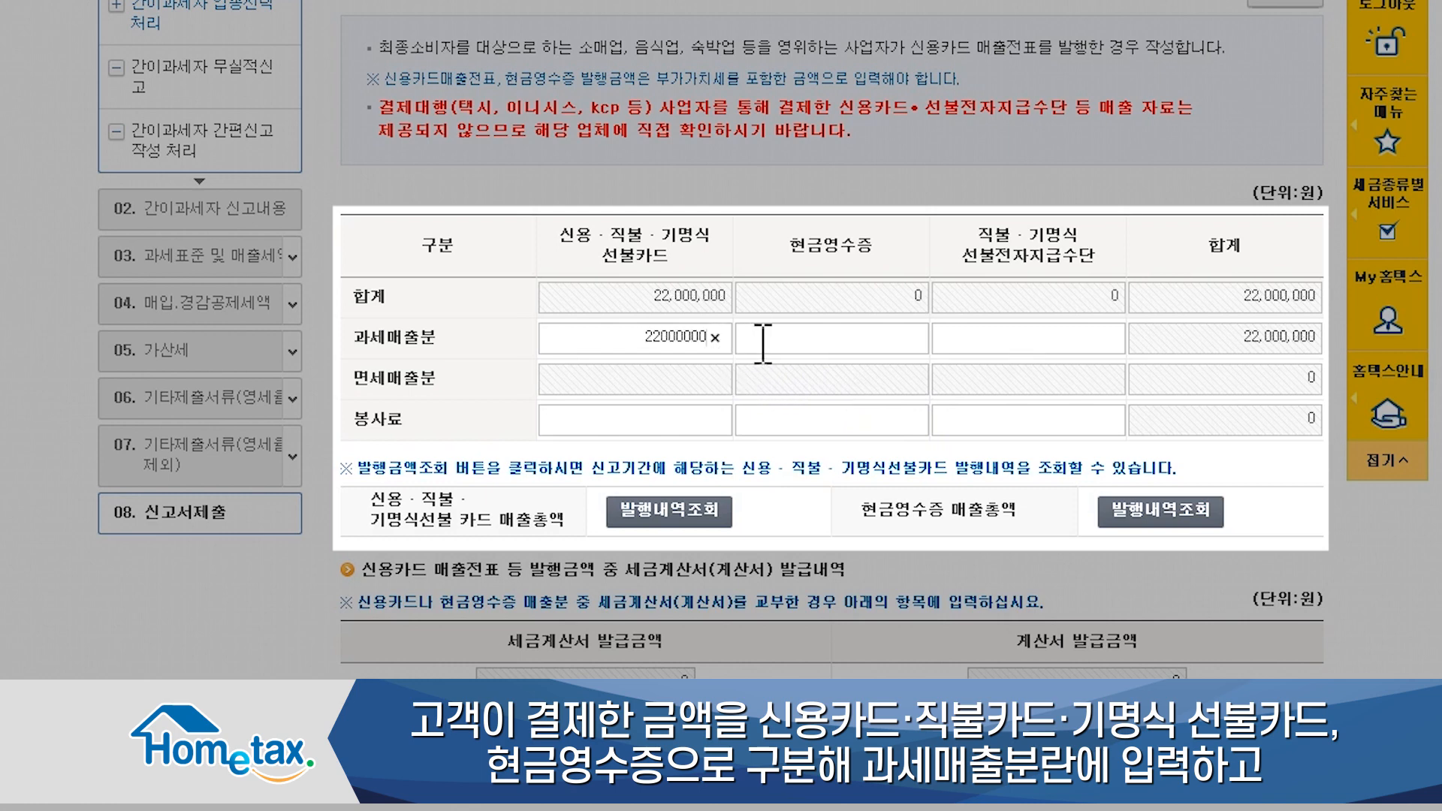
{"action": "left_click", "coordinate": [794, 343]}
{"action": "type", "text": "110000"}
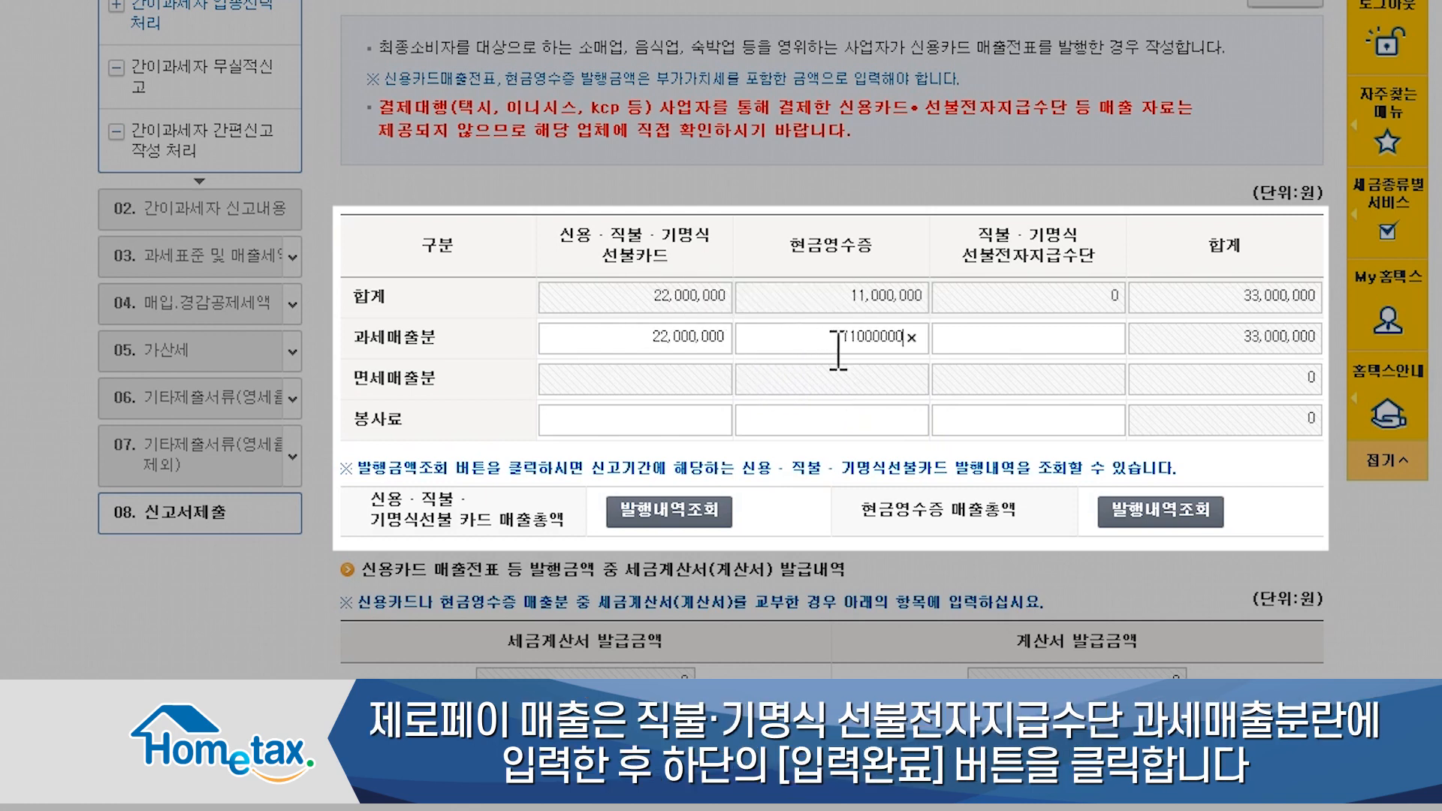
{"action": "left_click", "coordinate": [993, 344]}
{"action": "type", "text": "550000"}
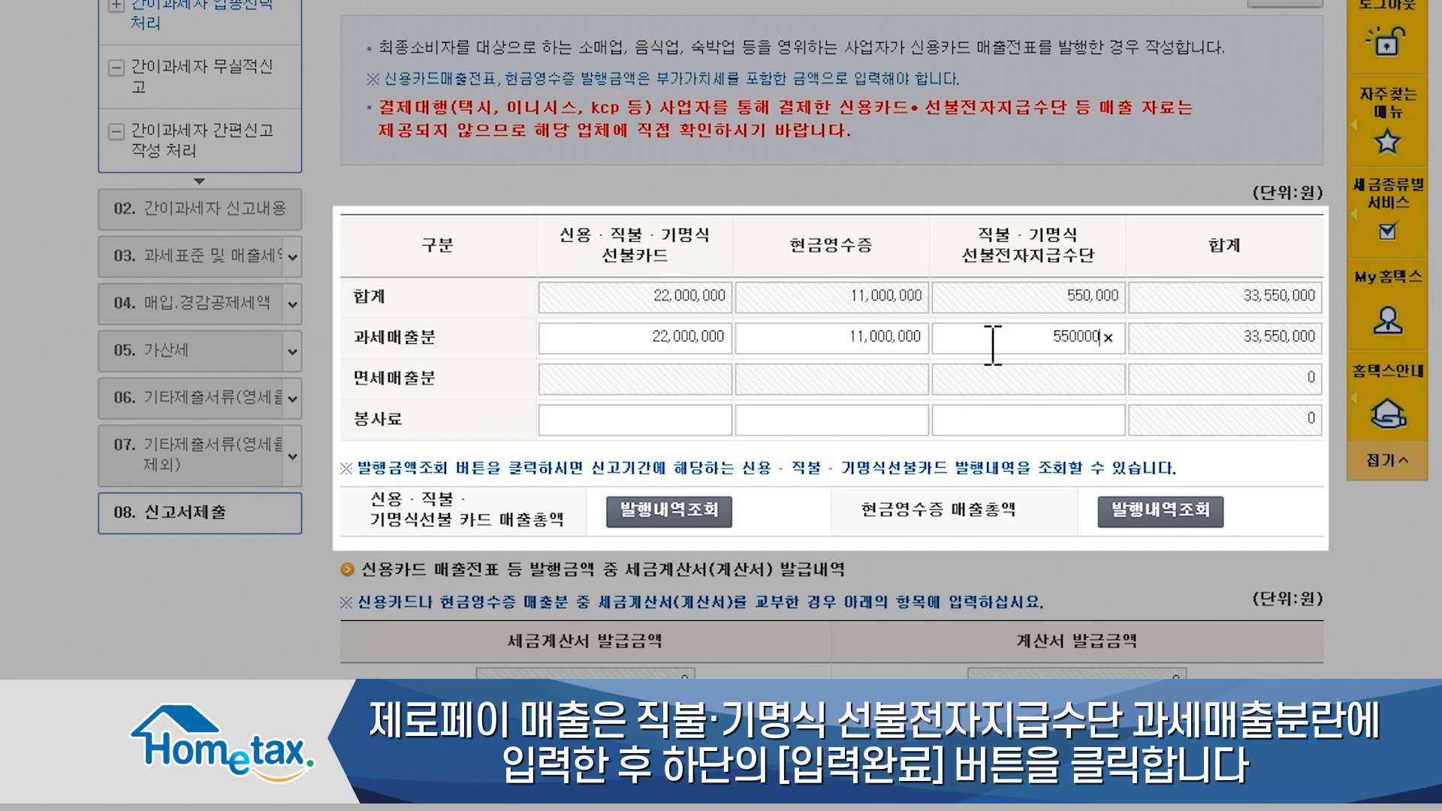
{"action": "type", "text": "0"}
Step: Complete and save the issued card sales summary, returning to the simplified return
{"action": "scroll", "coordinate": [983, 398], "scroll_direction": "down", "scroll_amount": 3}
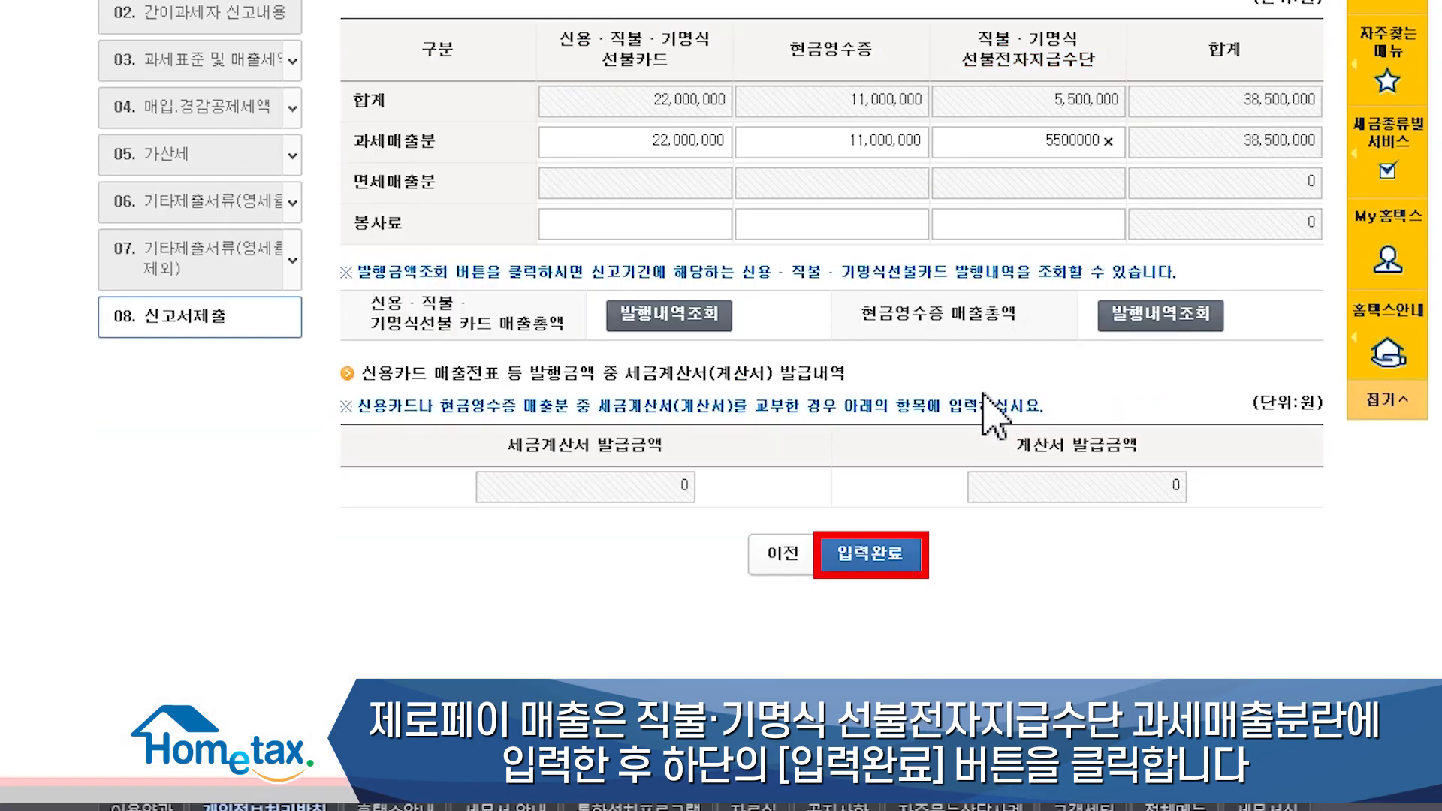
{"action": "left_click", "coordinate": [877, 550]}
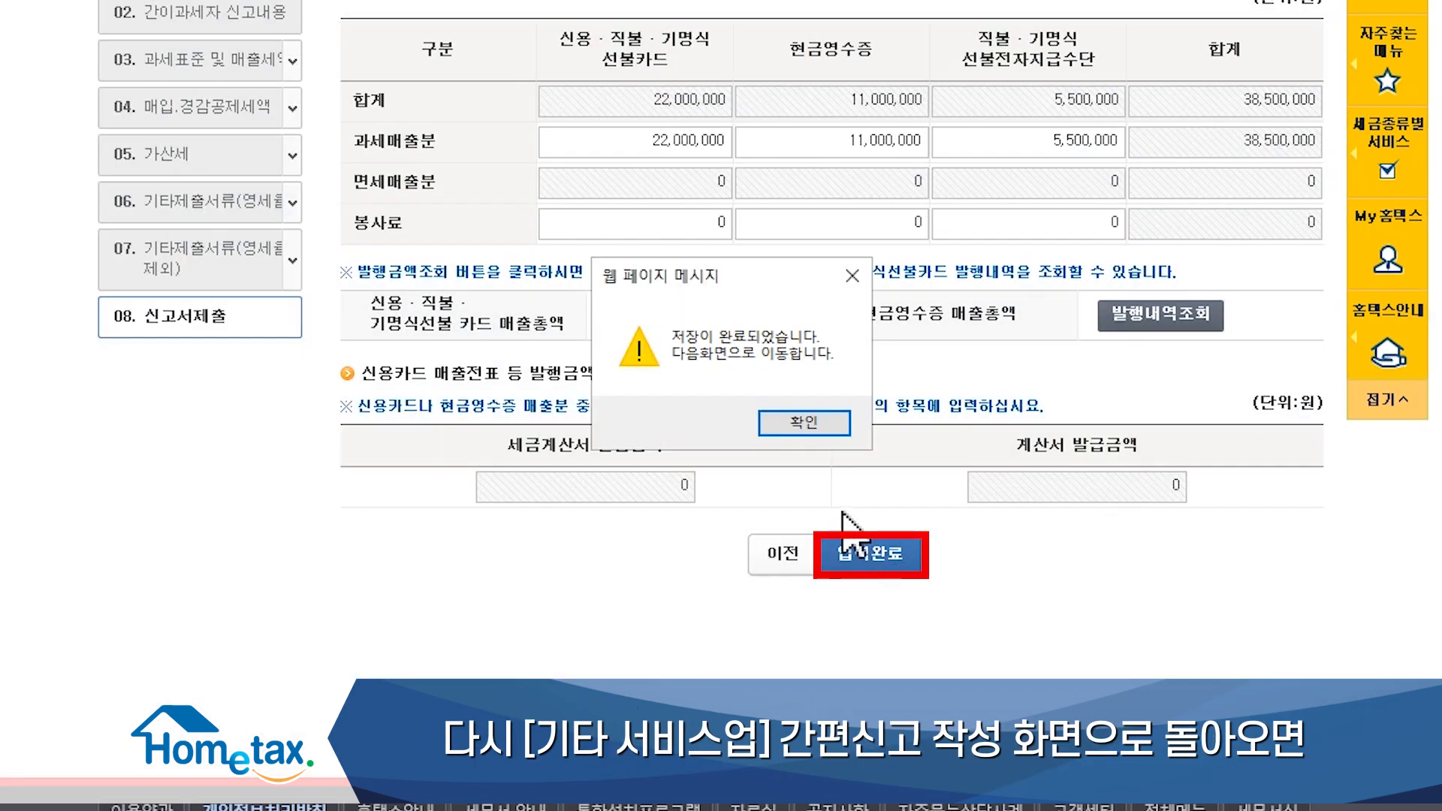
{"action": "left_click", "coordinate": [726, 418]}
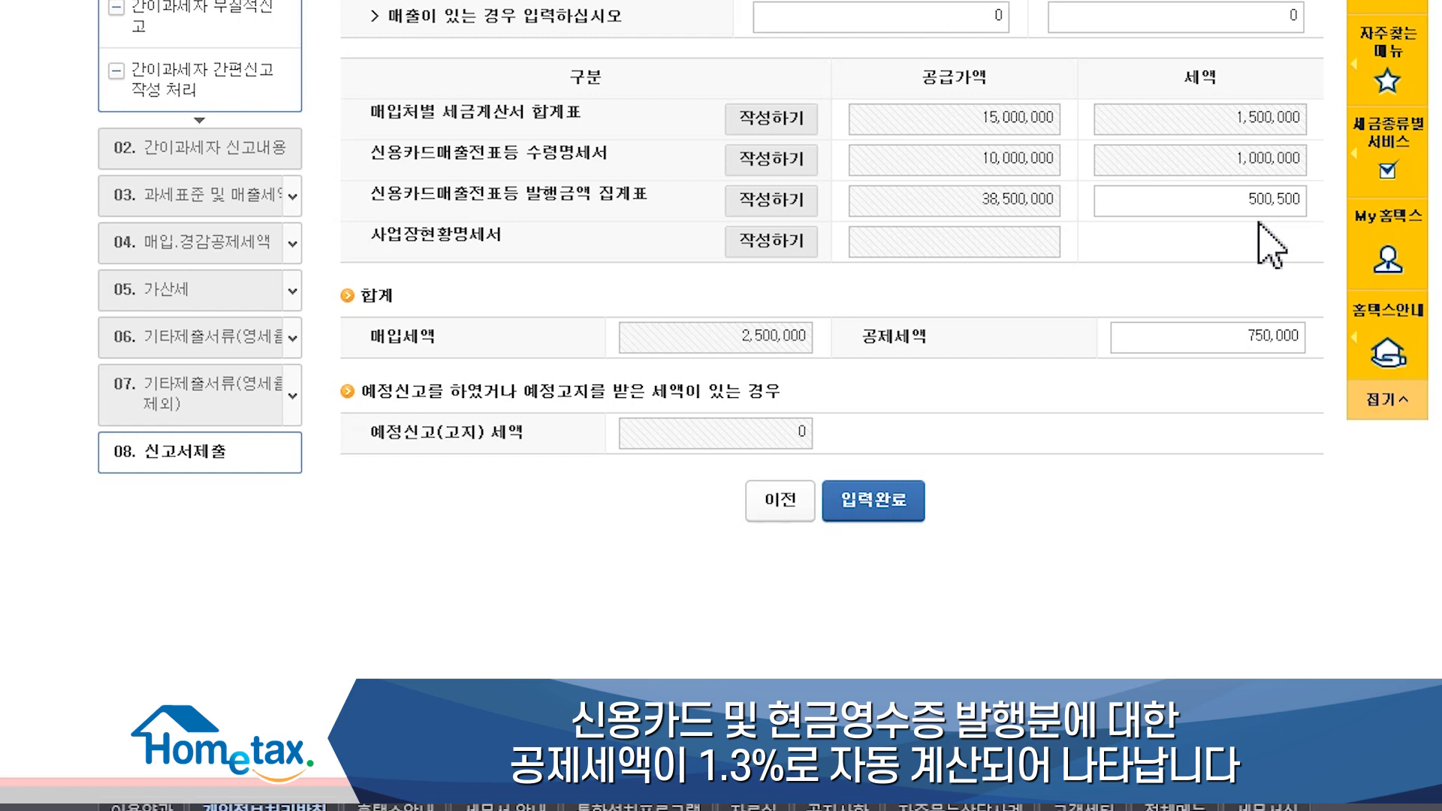
Step: Set the 신용카드·현금영수증 발행금액 sales amount to 38,500,000 in the simplified return
{"action": "scroll", "coordinate": [1262, 225], "scroll_direction": "up", "scroll_amount": 3}
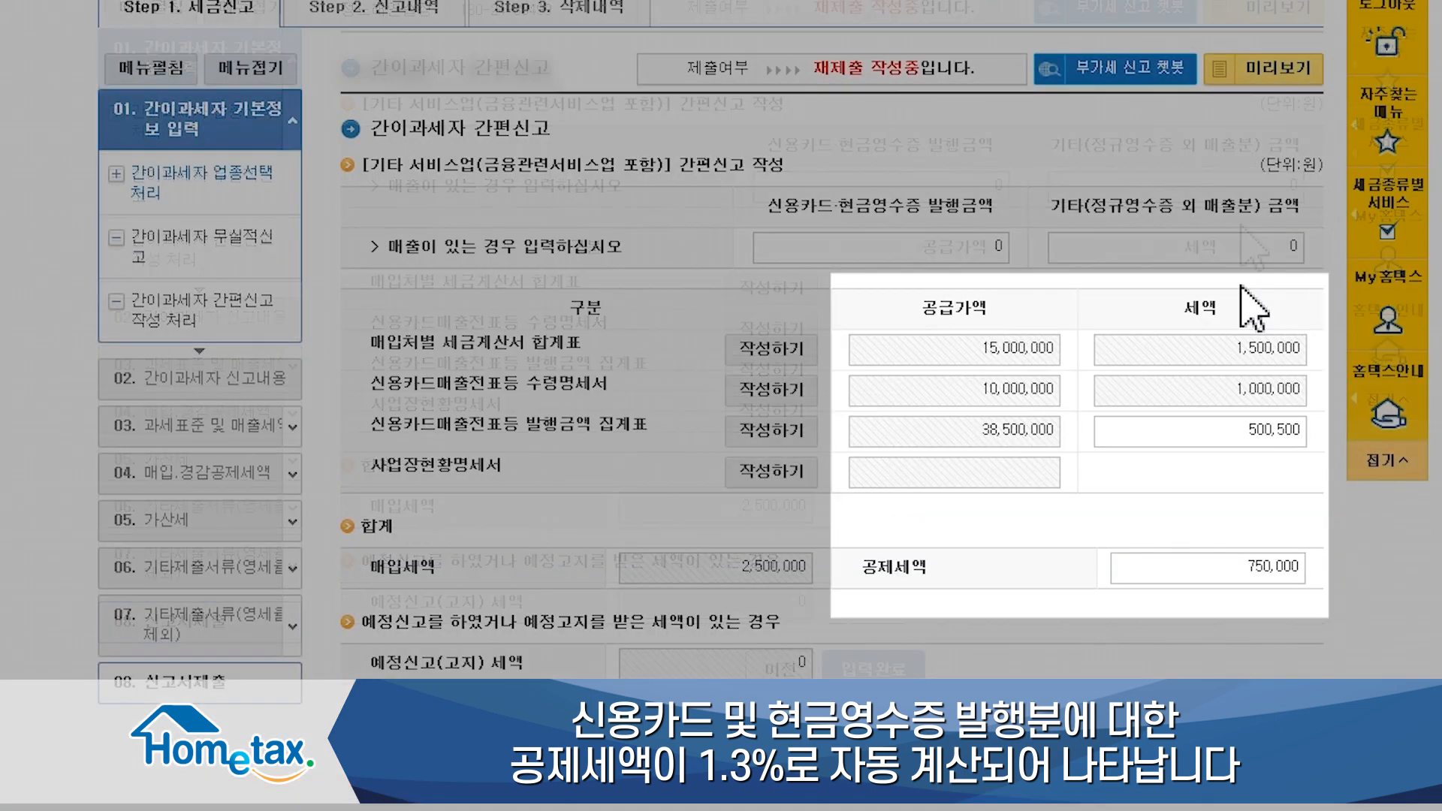
{"action": "left_click", "coordinate": [1003, 248]}
{"action": "key", "text": "BackSpace"}
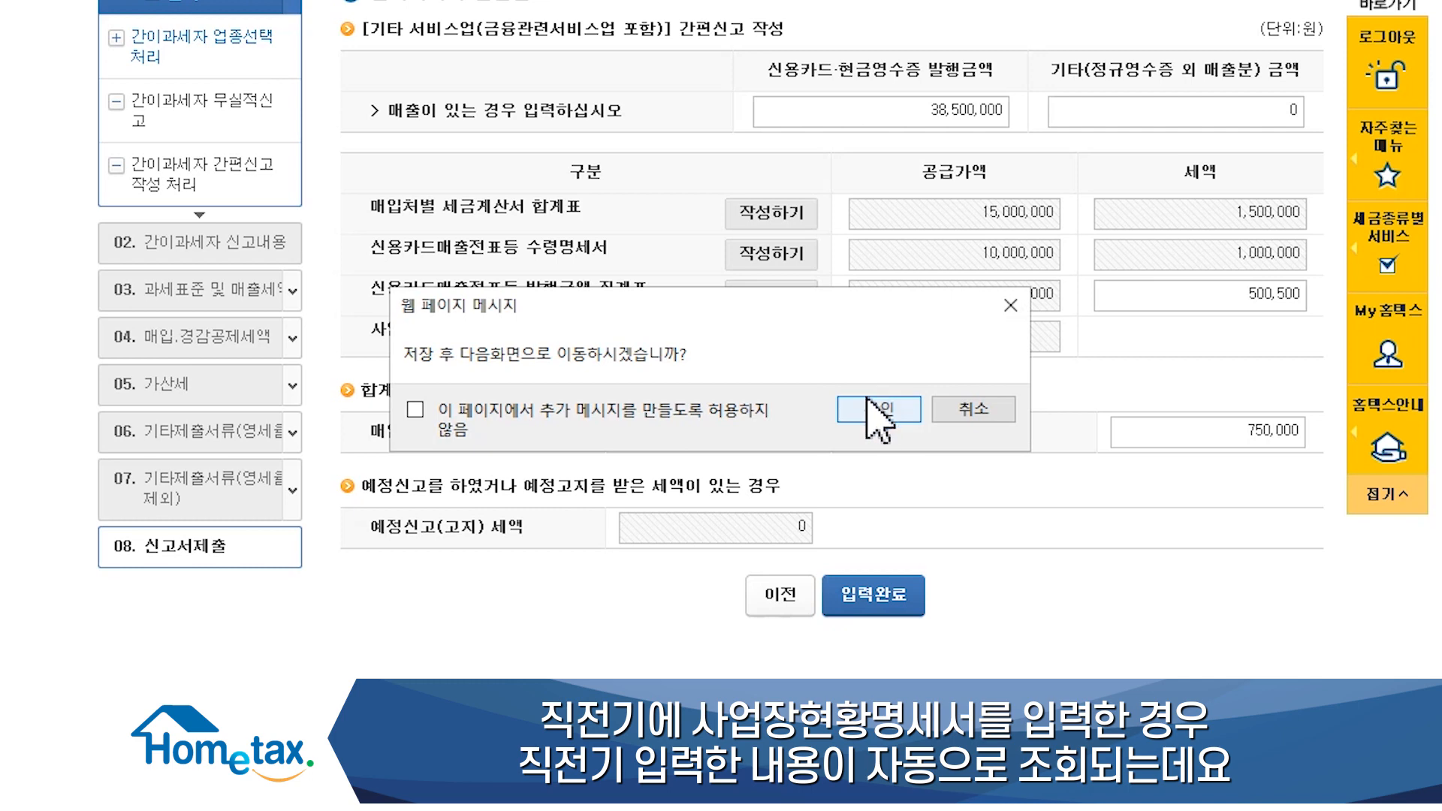
Step: Save the simplified return and proceed to the 사업장현황명세서 form
{"action": "left_click", "coordinate": [875, 411]}
{"action": "left_click", "coordinate": [898, 415]}
{"action": "scroll", "coordinate": [856, 188], "scroll_direction": "down", "scroll_amount": 2}
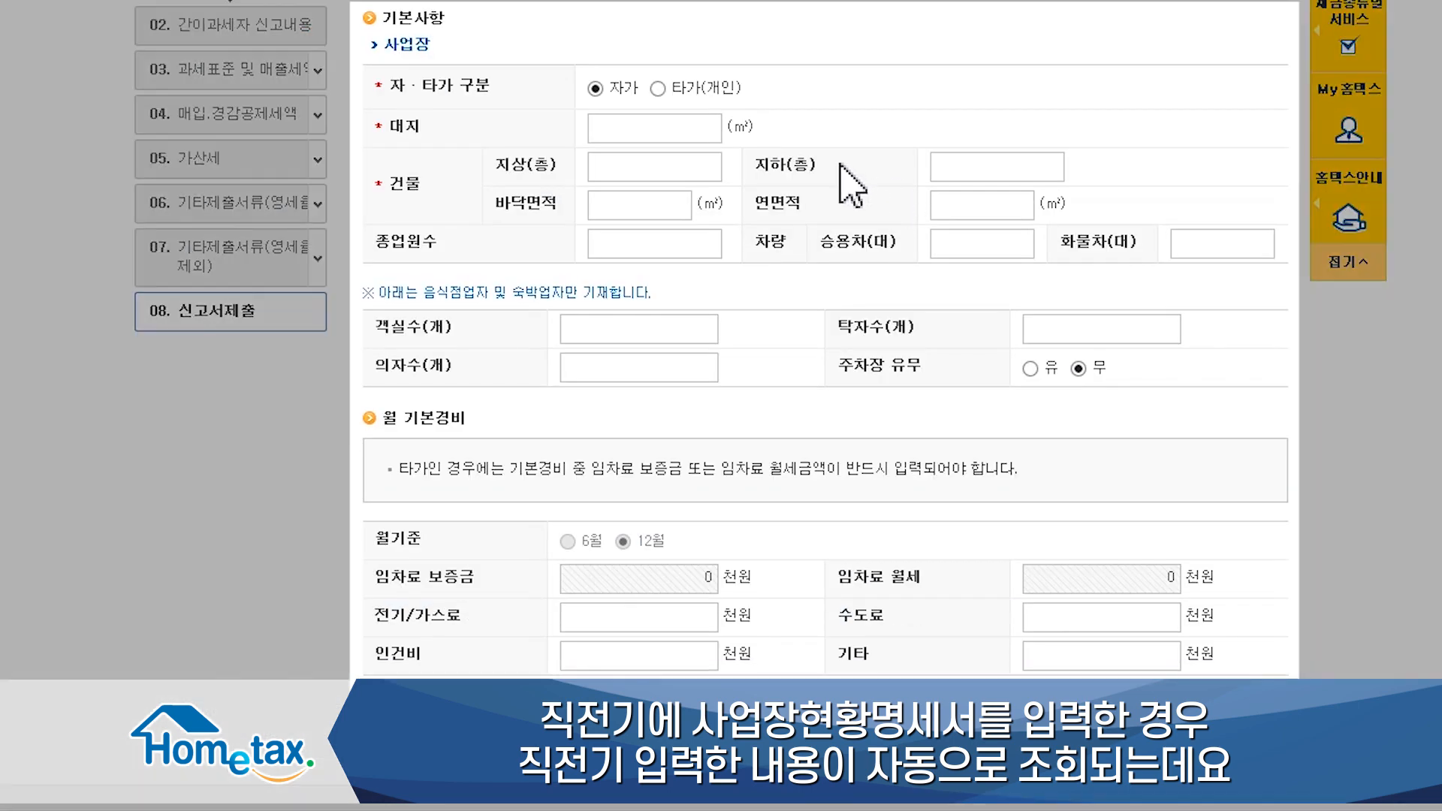
Step: Set the premises to 타가(개인), land 100 m², 1 floor above ground, 0 below, floor area 80 m², total area 80 m², 1 employee
{"action": "left_click", "coordinate": [695, 93]}
{"action": "left_click", "coordinate": [696, 164]}
{"action": "left_click", "coordinate": [979, 176]}
{"action": "type", "text": "0"}
{"action": "left_click", "coordinate": [679, 197]}
{"action": "type", "text": "80"}
{"action": "left_click", "coordinate": [971, 210]}
{"action": "type", "text": "80"}
{"action": "type", "text": "1"}
Step: Enter monthly costs in thousand won: deposit 25,000, rent 1,000, electricity/gas 50, water 100, labour 800, and complete the premises statement
{"action": "left_click", "coordinate": [650, 575]}
{"action": "type", "text": "25000"}
{"action": "left_click", "coordinate": [1100, 582]}
{"action": "type", "text": "1000"}
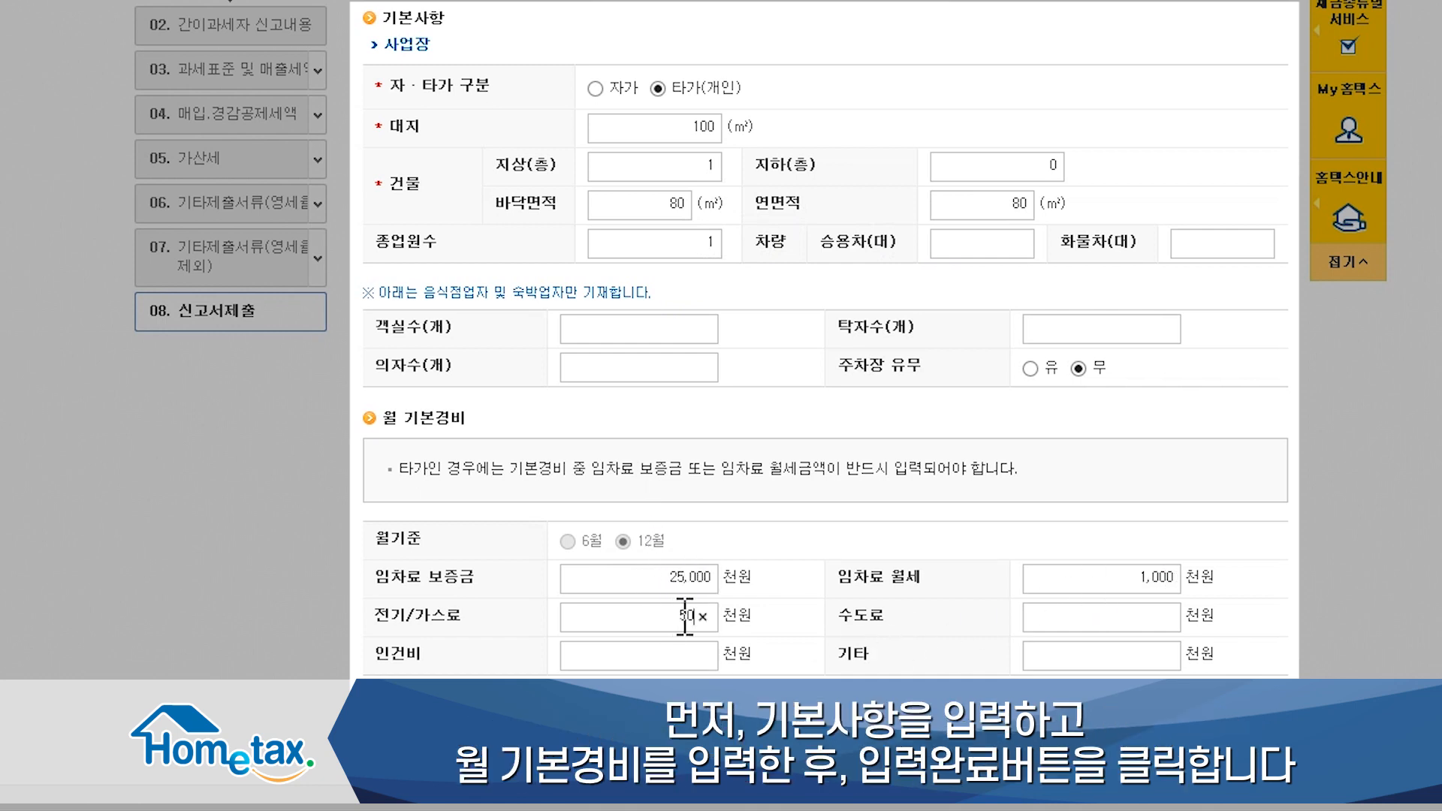
{"action": "left_click", "coordinate": [1090, 624]}
{"action": "type", "text": "100"}
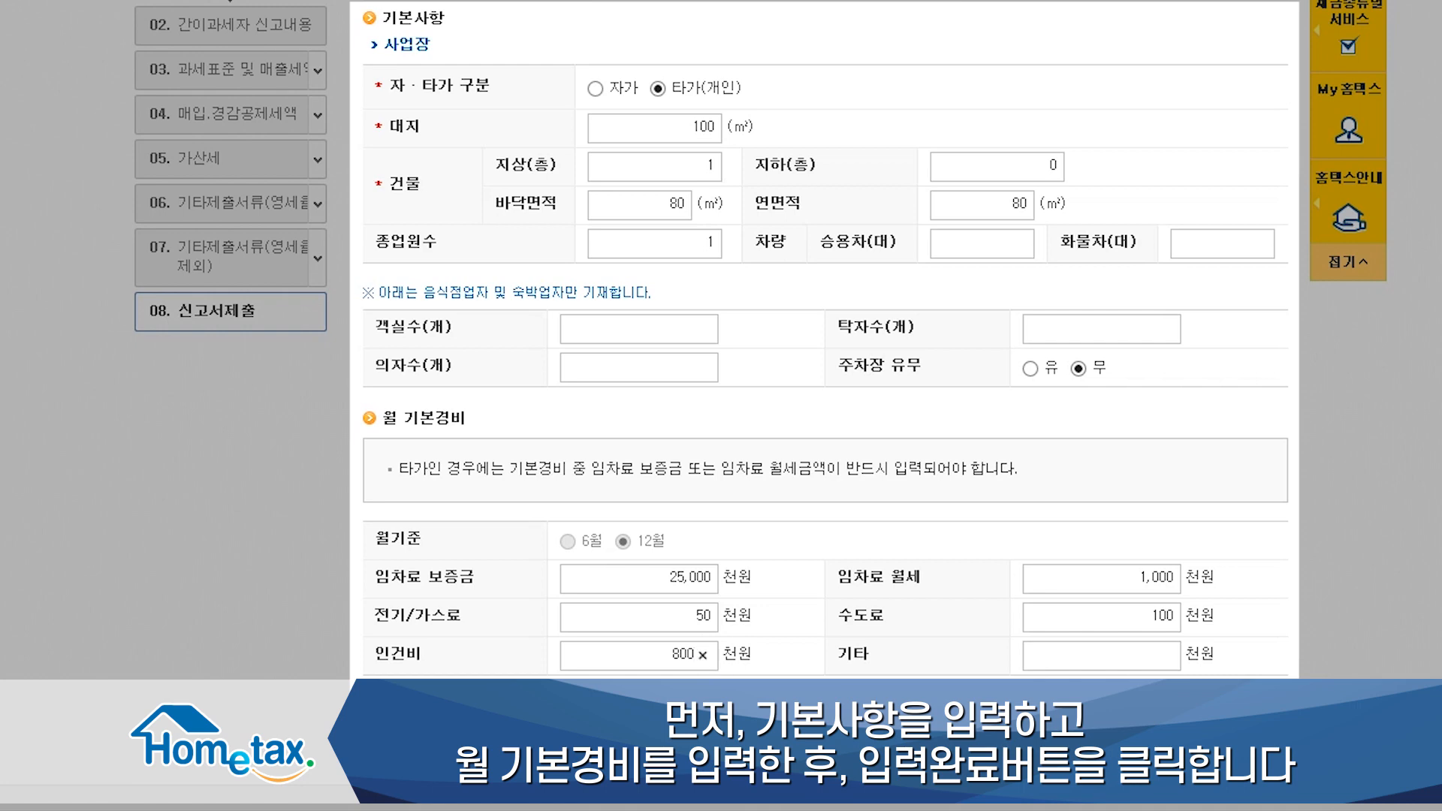
{"action": "left_click", "coordinate": [791, 358]}
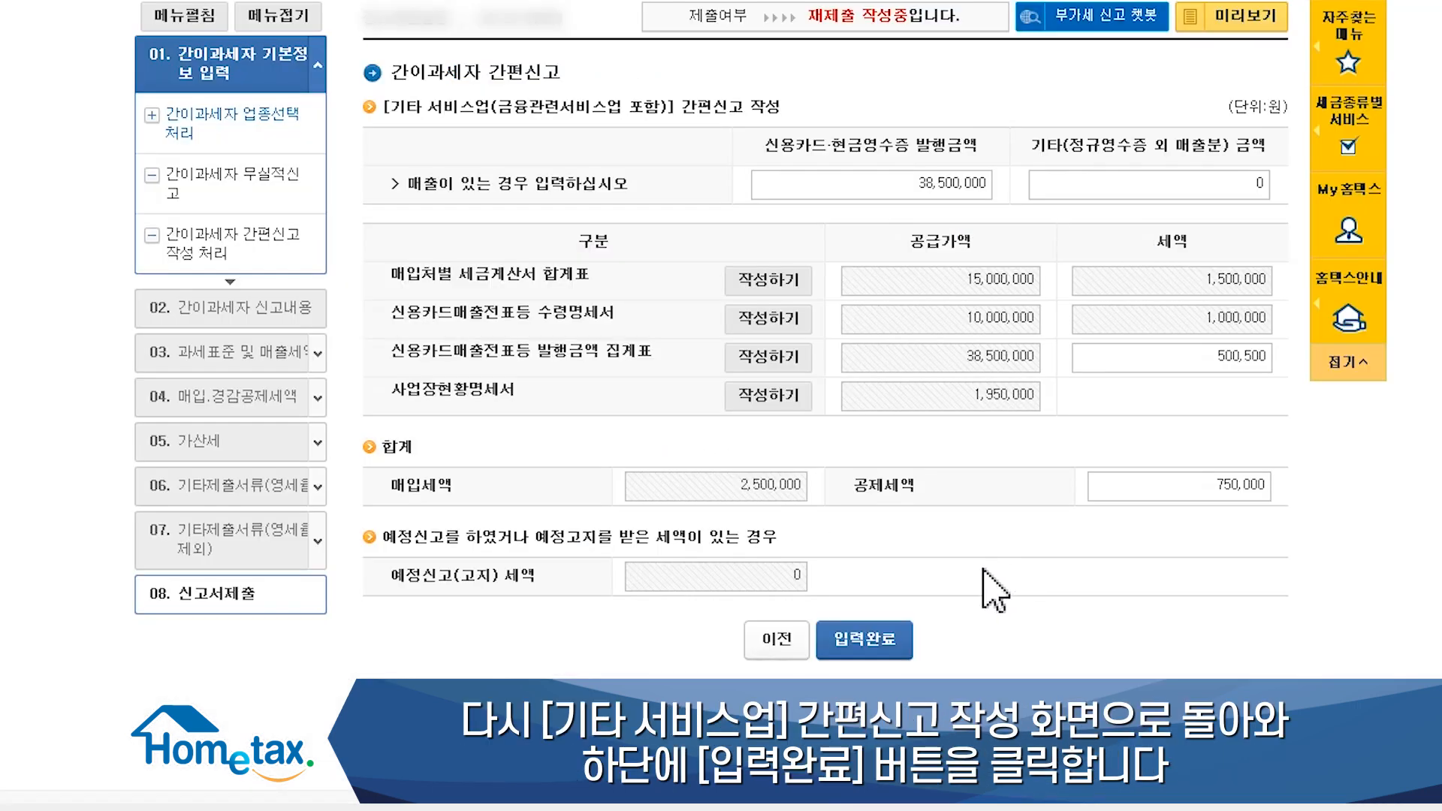
Step: Complete and save the simplified return, accepting the correction that reduces the card sales deduction to 405,000 so total deductions stay within the sales tax
{"action": "left_click", "coordinate": [870, 640]}
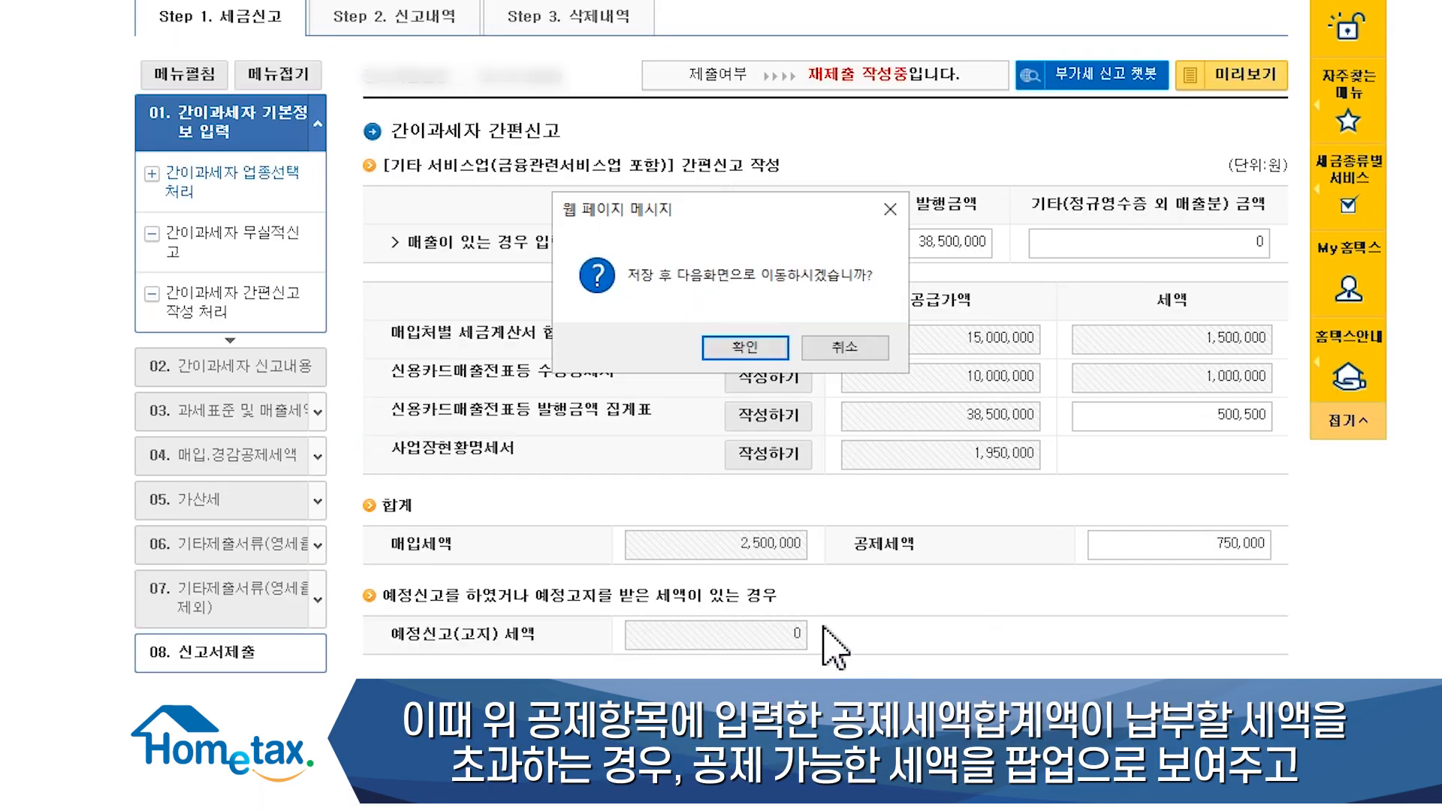
{"action": "left_click", "coordinate": [733, 347]}
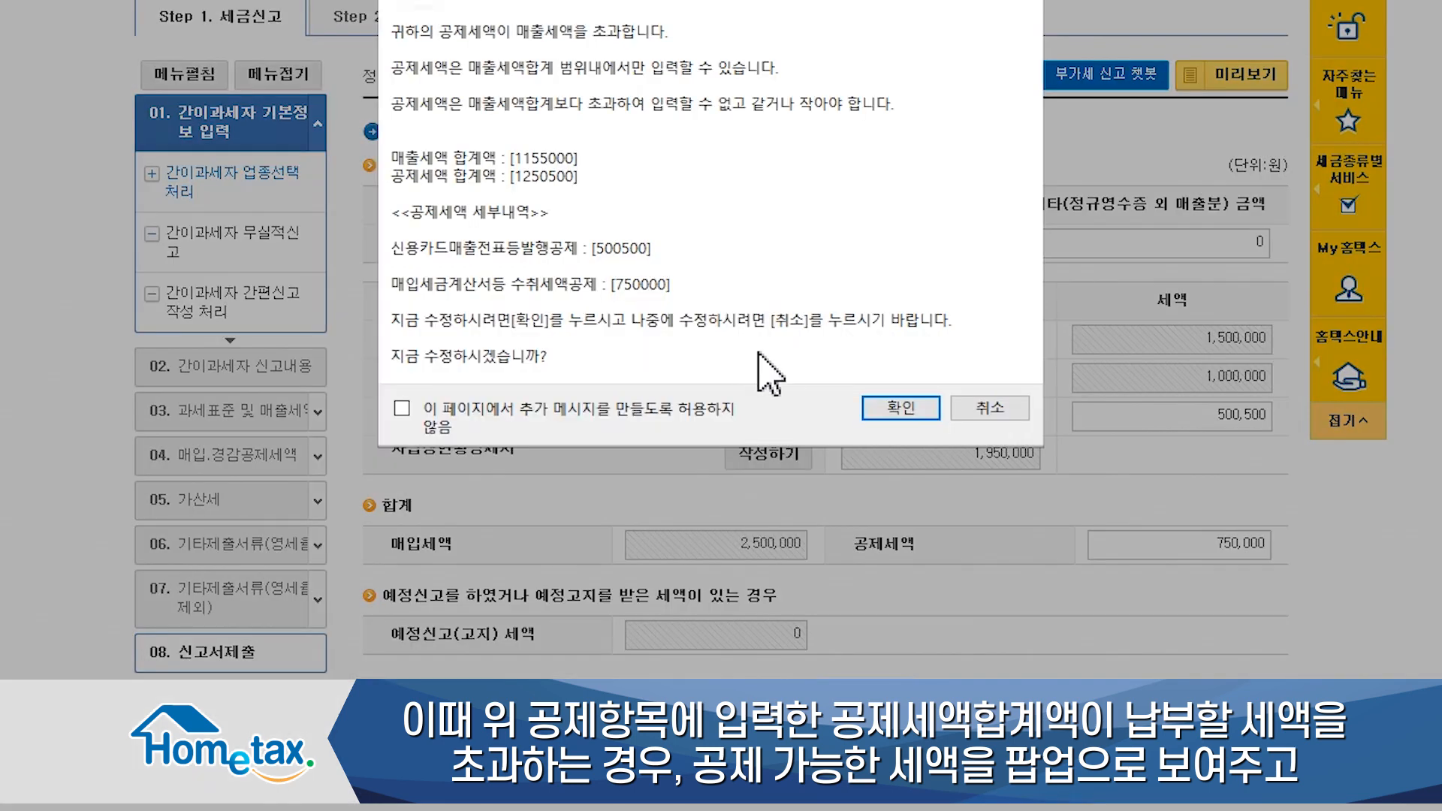
{"action": "left_click", "coordinate": [892, 419]}
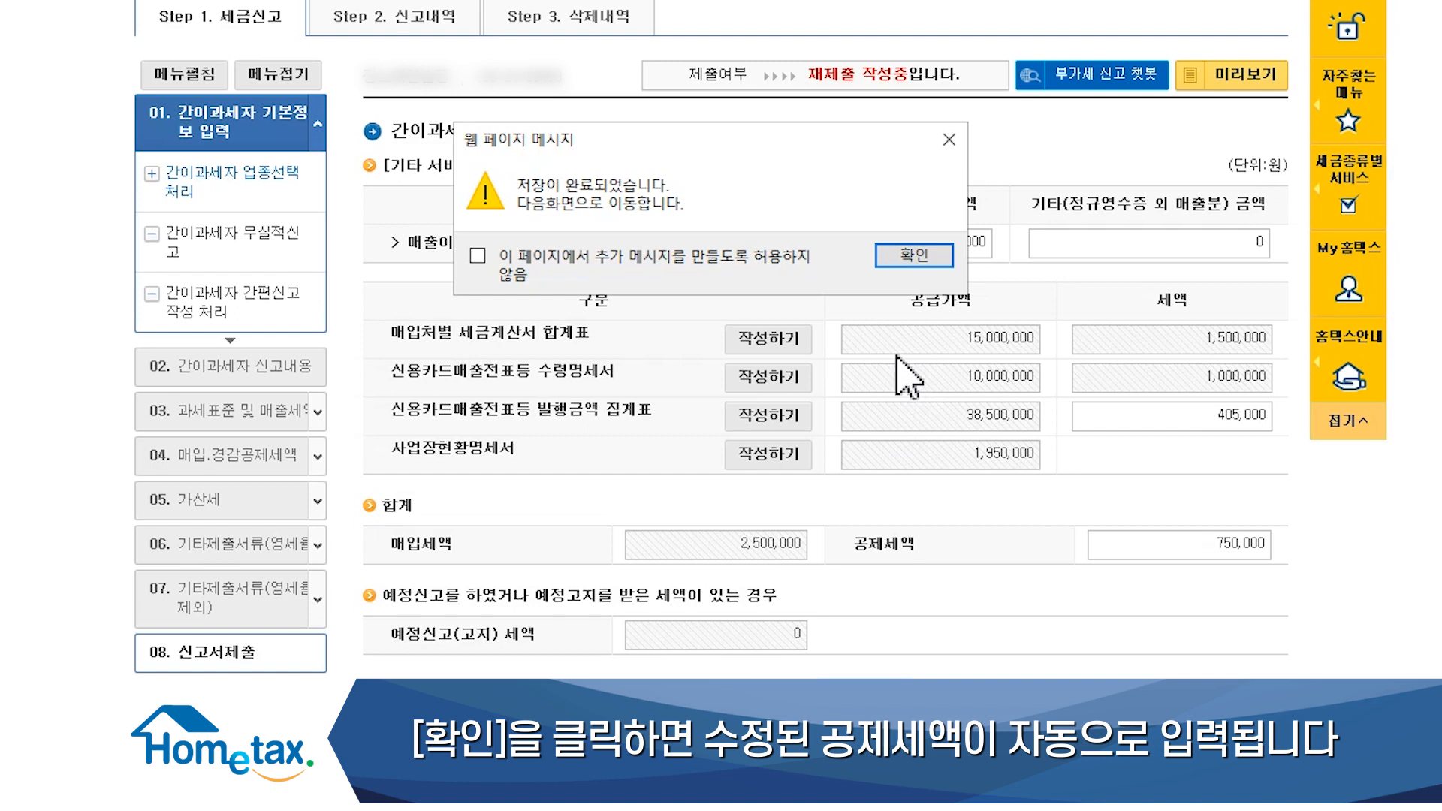
{"action": "left_click", "coordinate": [912, 257]}
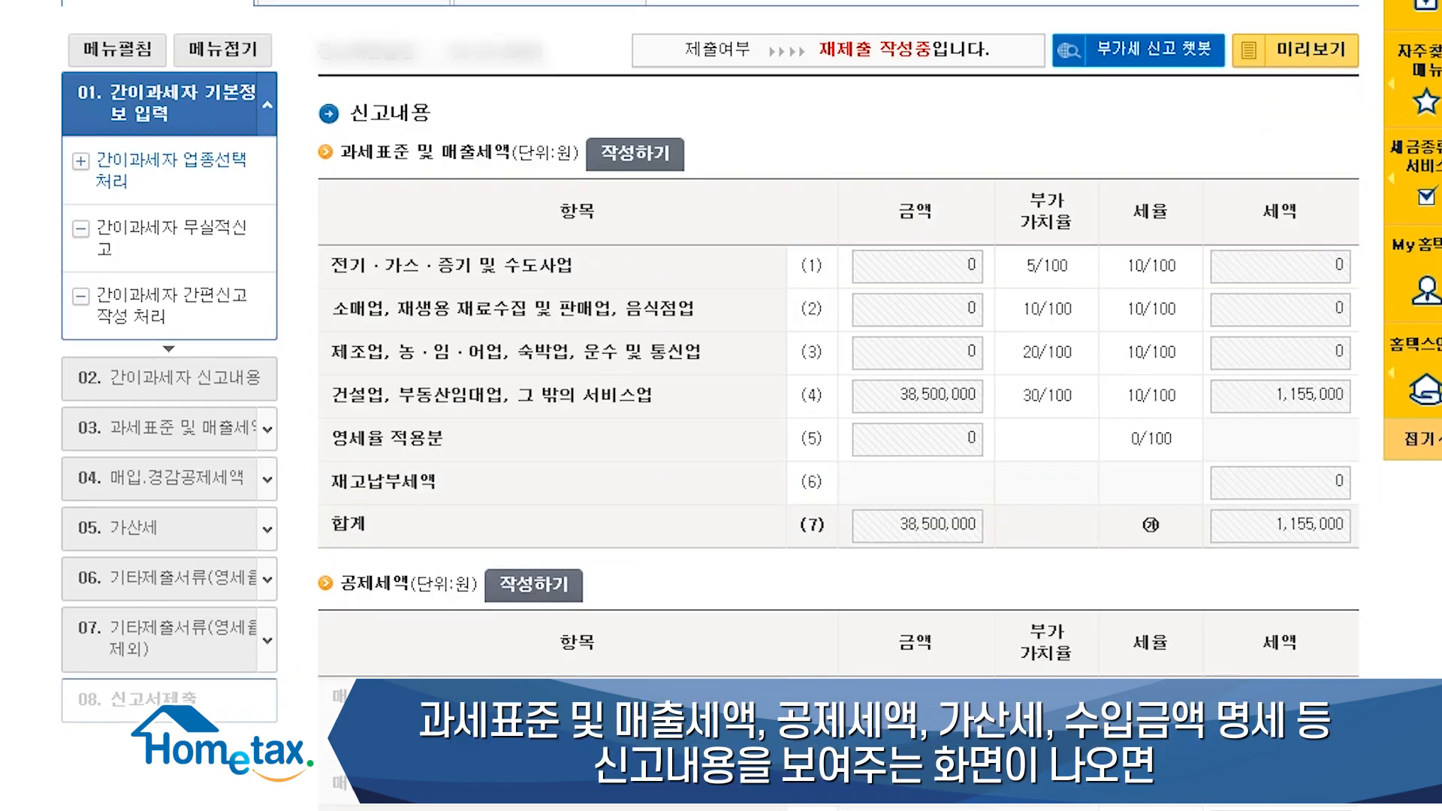
Step: Go through the 신고내용 summary to its end, complete the return entry, and submit the VAT return
{"action": "scroll", "coordinate": [838, 405], "scroll_direction": "down", "scroll_amount": 15}
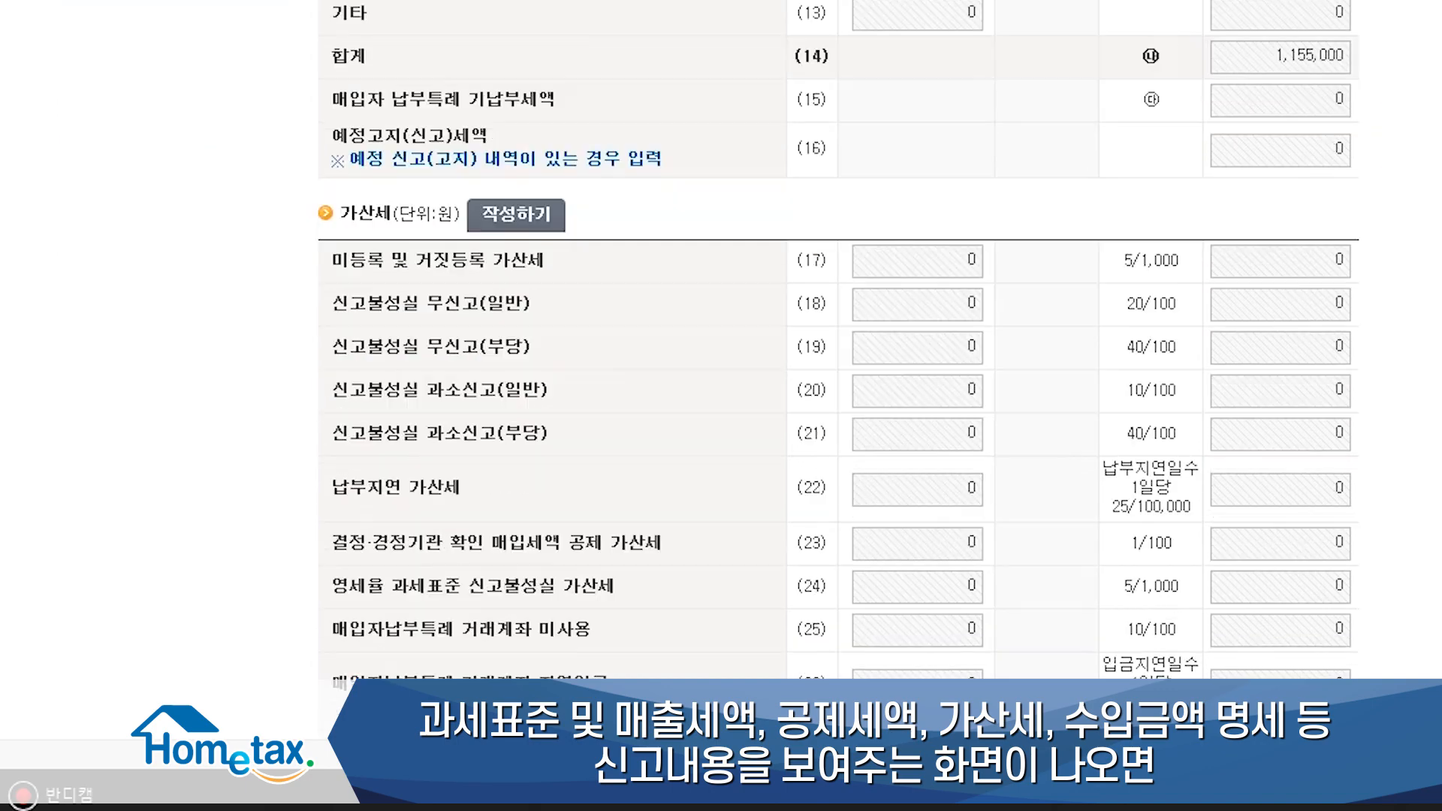
{"action": "scroll", "coordinate": [839, 406], "scroll_direction": "down", "scroll_amount": 5}
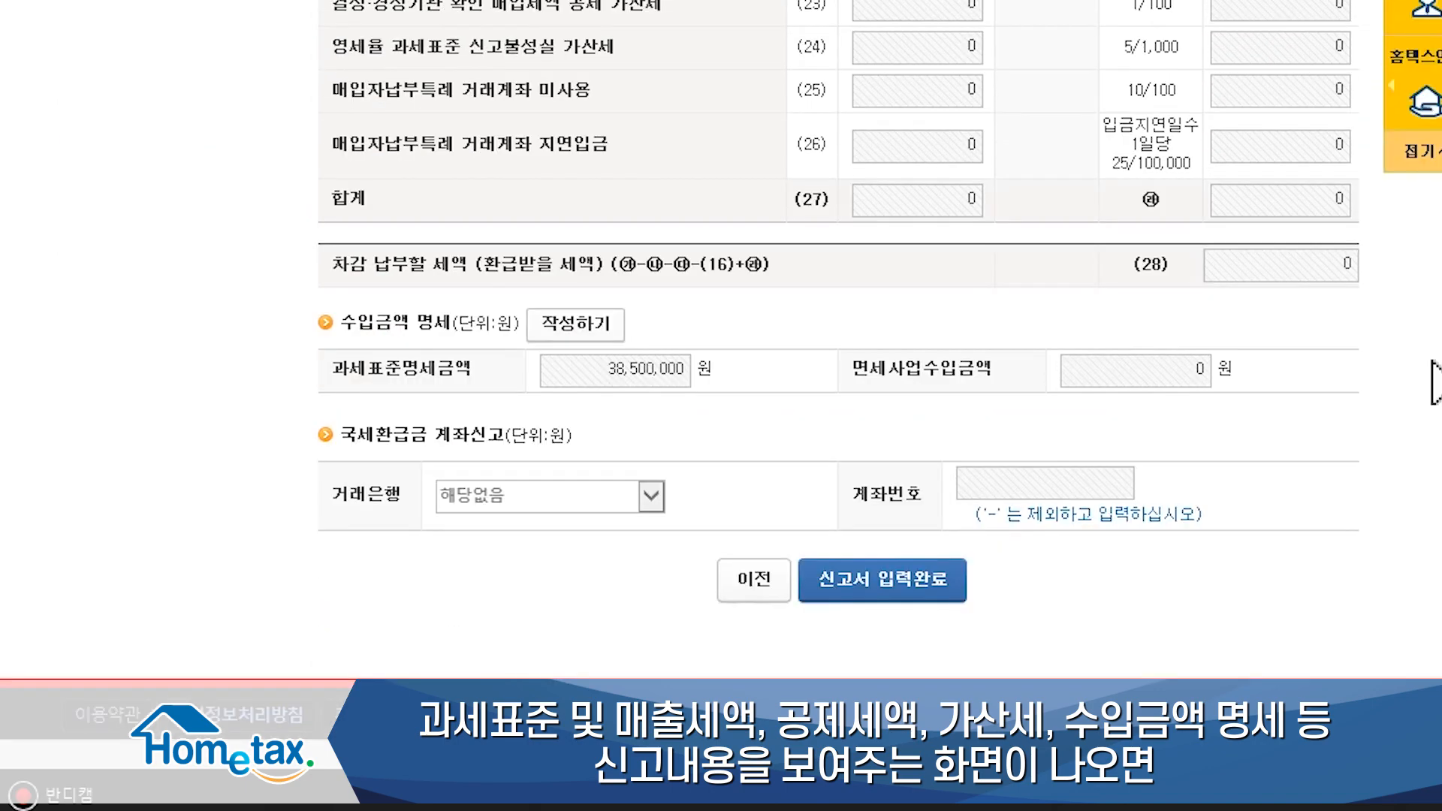
{"action": "left_click", "coordinate": [913, 578]}
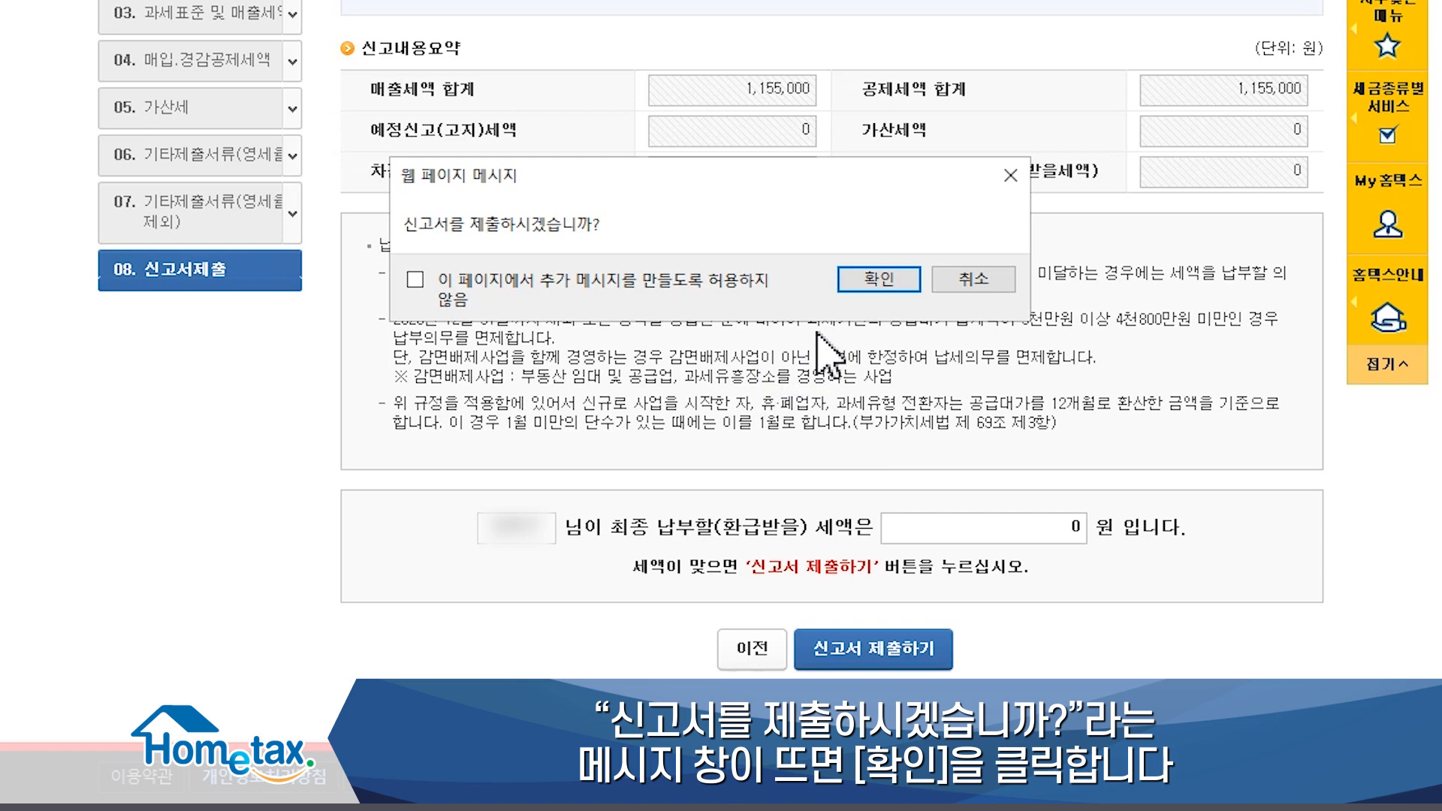
{"action": "left_click", "coordinate": [877, 279]}
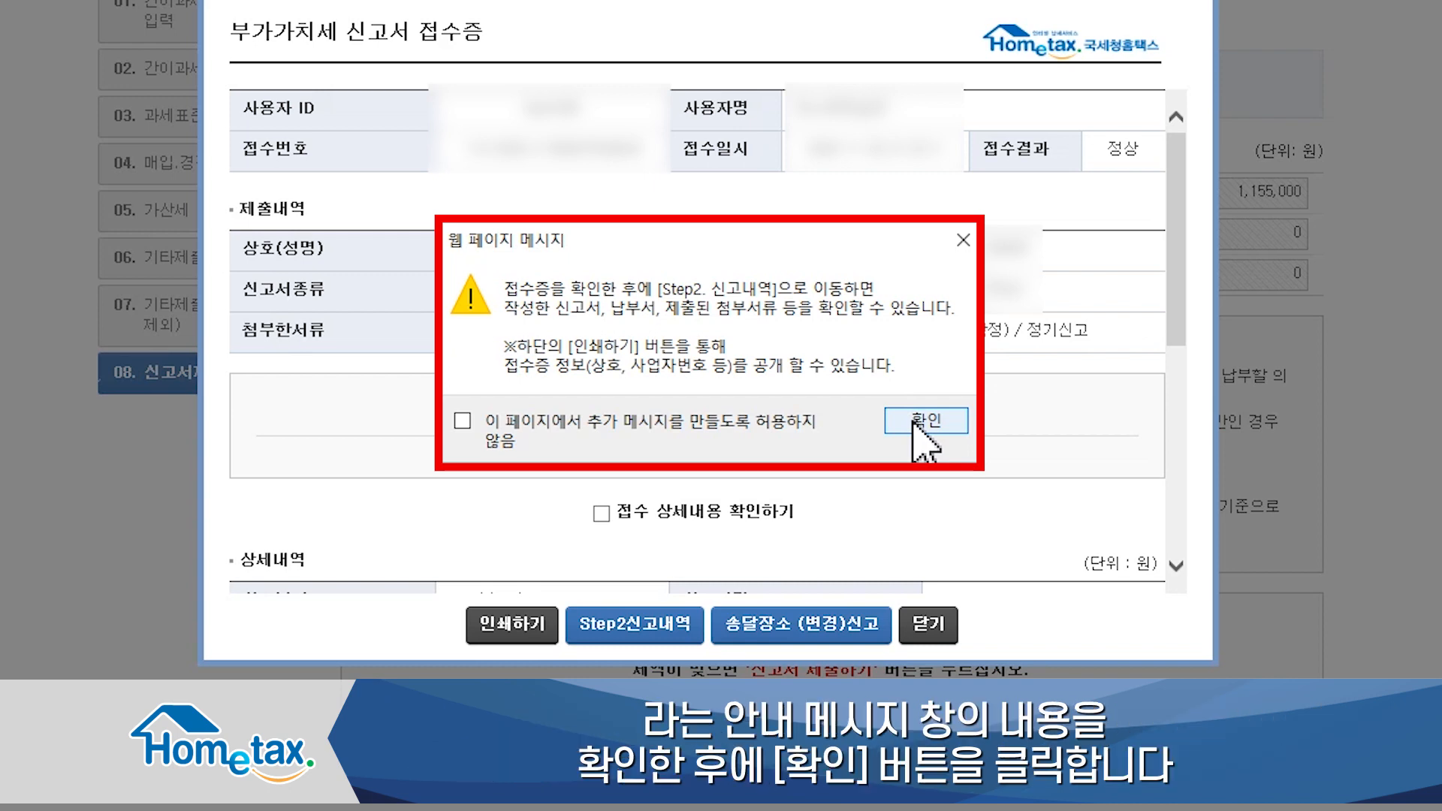
Step: Dismiss the receipt notice, mark 접수 상세내용 확인하기, and tick the declaration that the filer personally checked the receipt details
{"action": "left_click", "coordinate": [916, 422]}
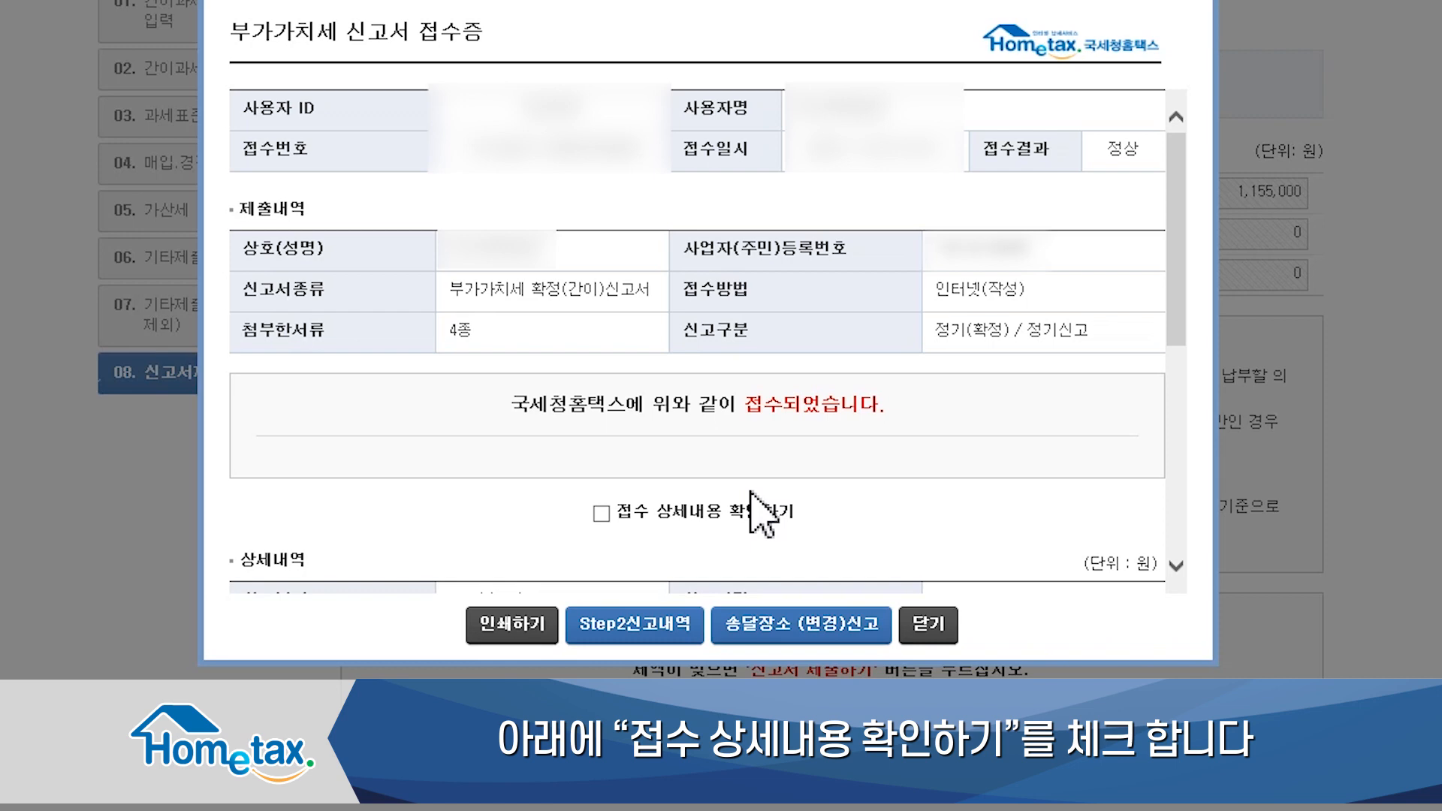
{"action": "left_click", "coordinate": [601, 514]}
{"action": "scroll", "coordinate": [606, 522], "scroll_direction": "down", "scroll_amount": 5}
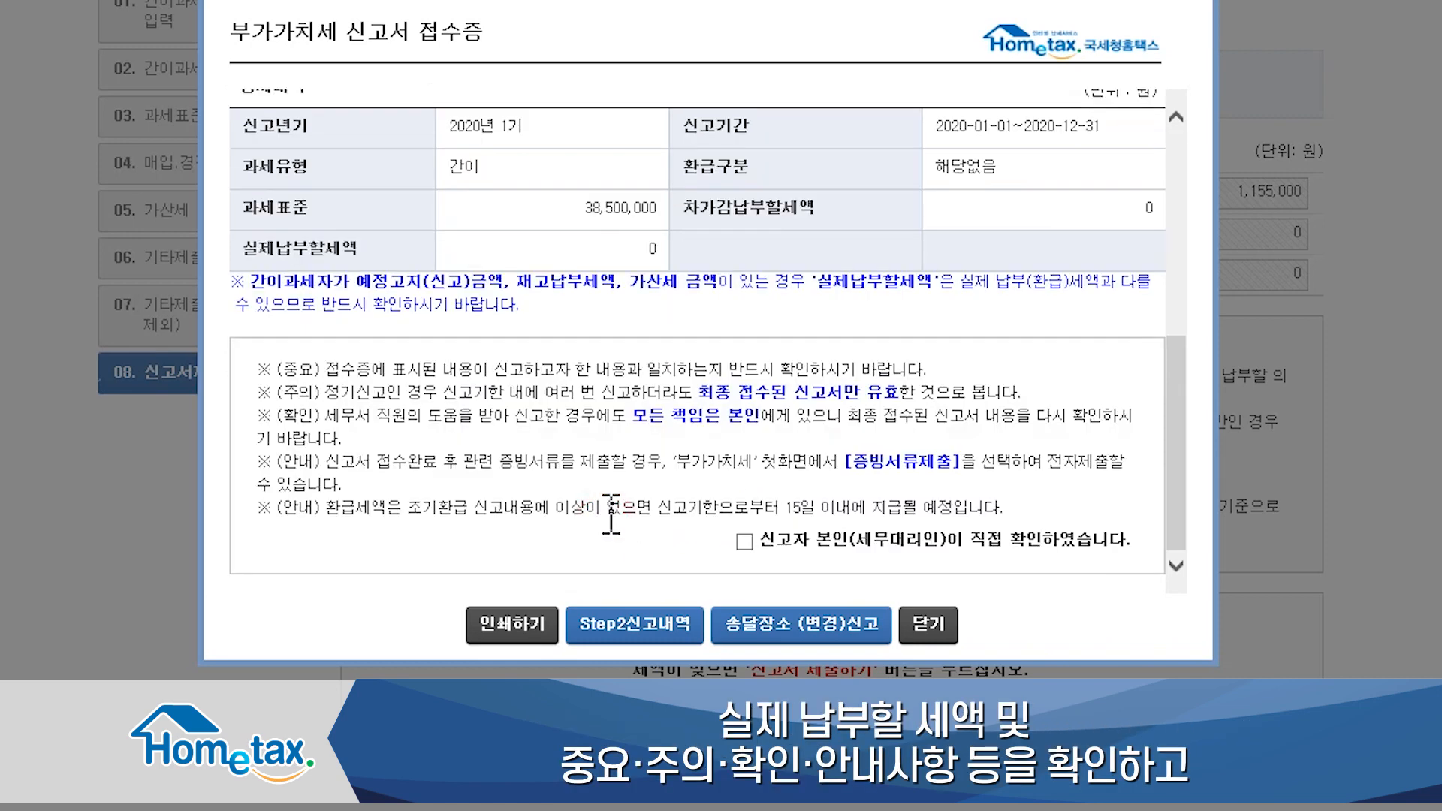
{"action": "left_click", "coordinate": [744, 541]}
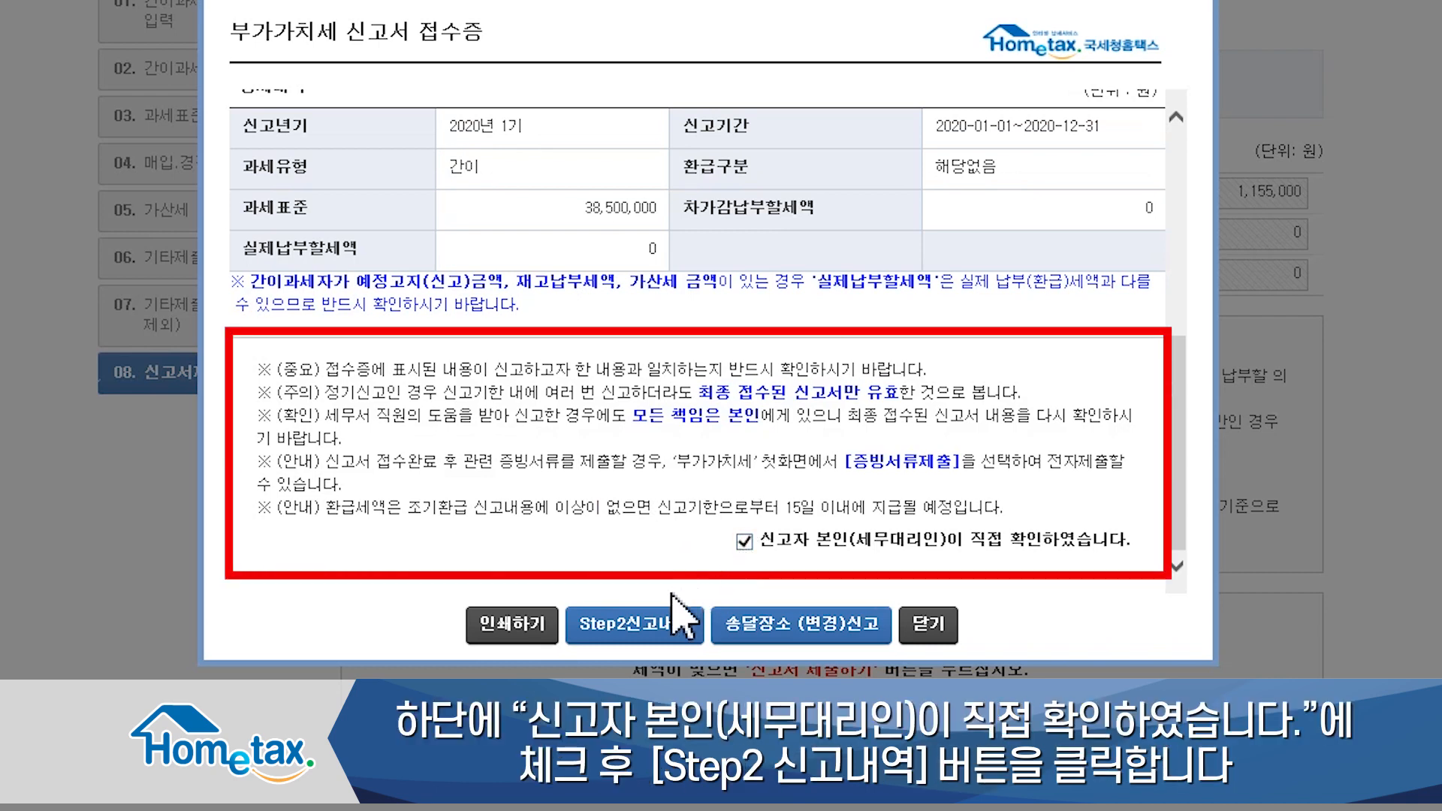
Step: Go to the Step 2 신고내역 page and look up the filed return in the 신고서 제출목록
{"action": "left_click", "coordinate": [631, 624]}
{"action": "left_click", "coordinate": [702, 404]}
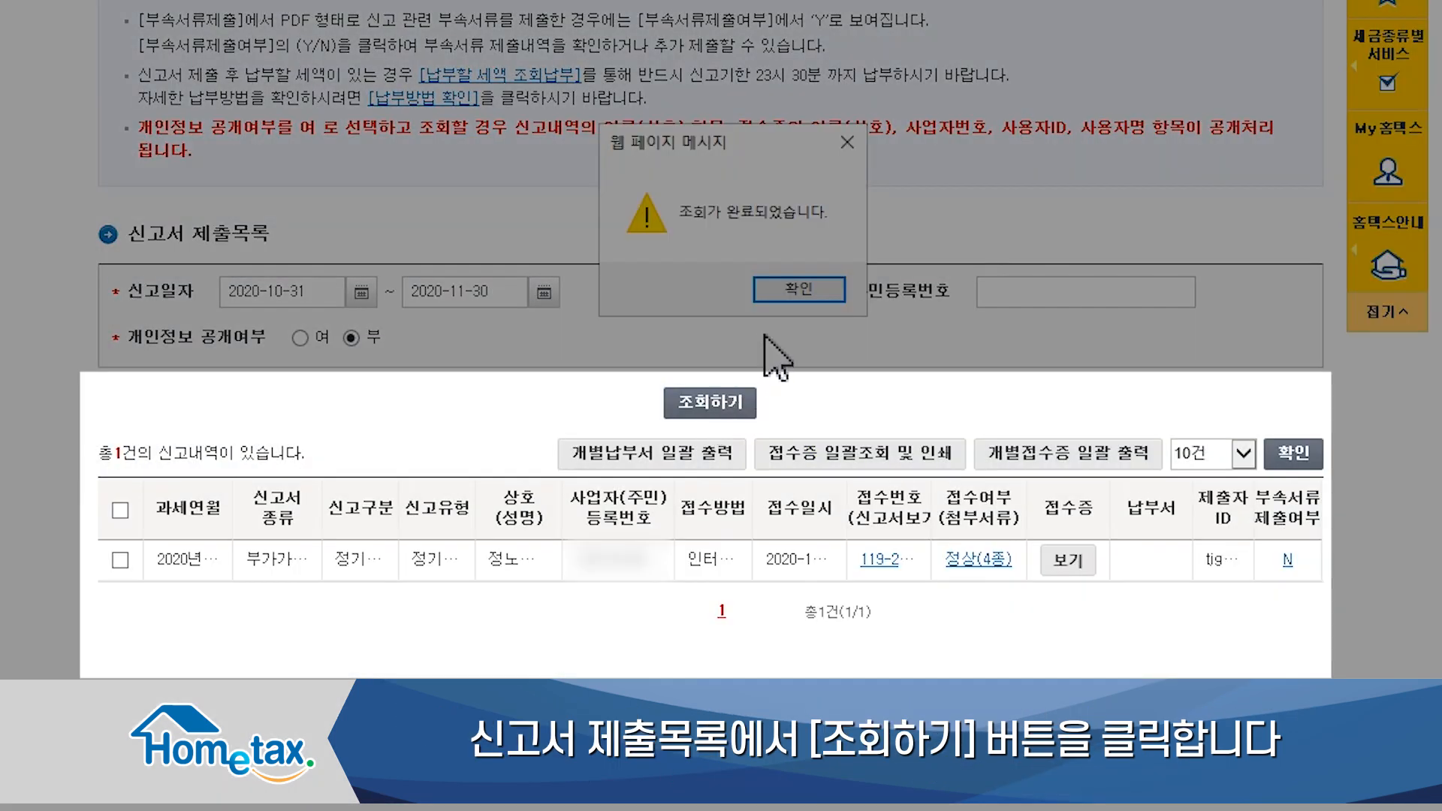
{"action": "left_click", "coordinate": [798, 293]}
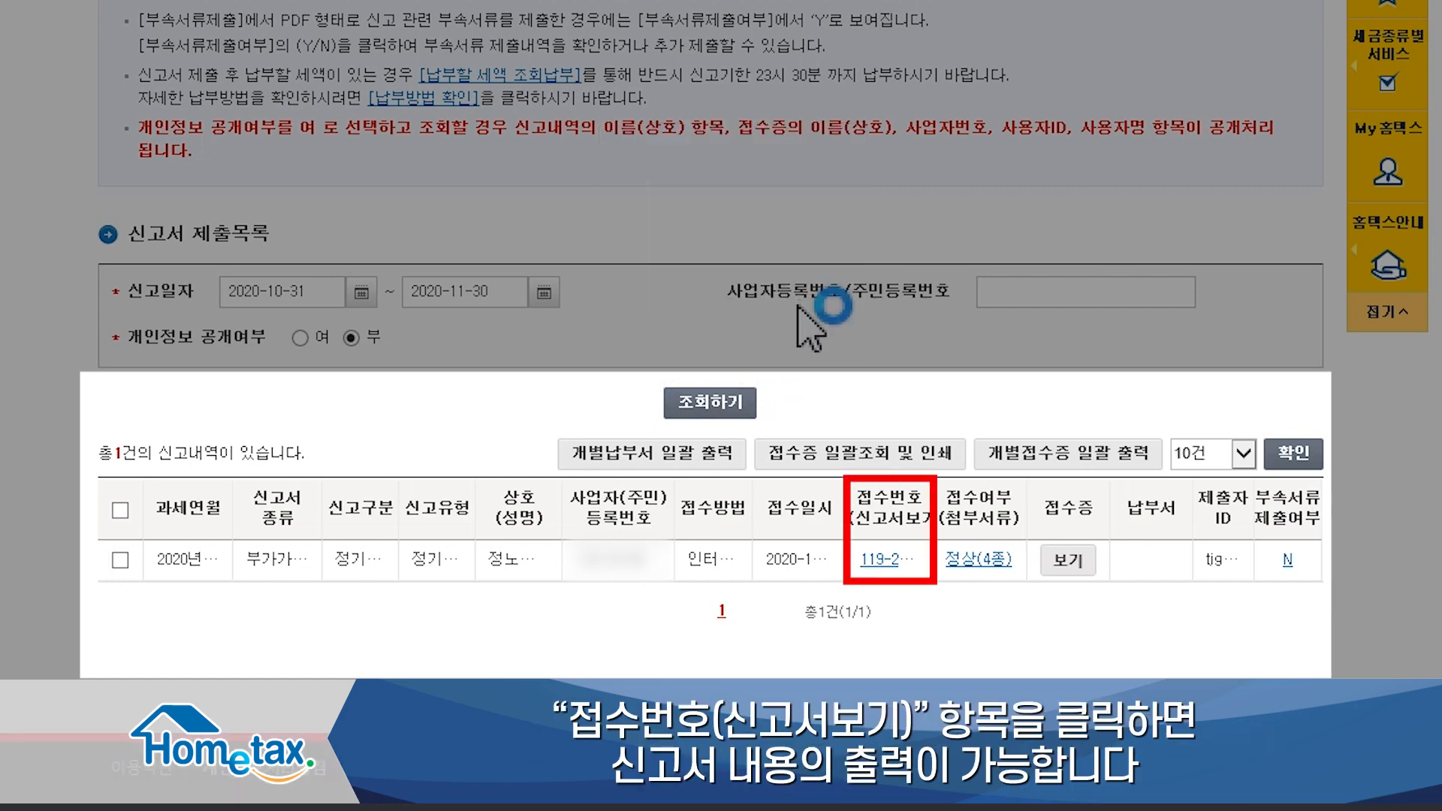